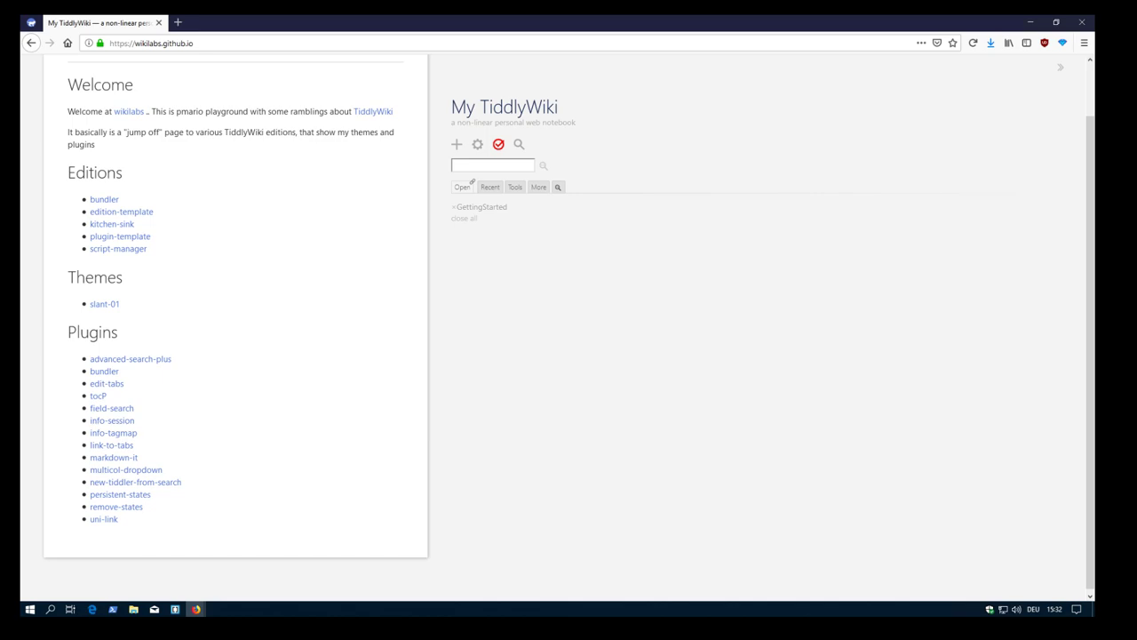
# Open the field-search plugin's demo edition from the Plugins list
pyautogui.click(111, 407)
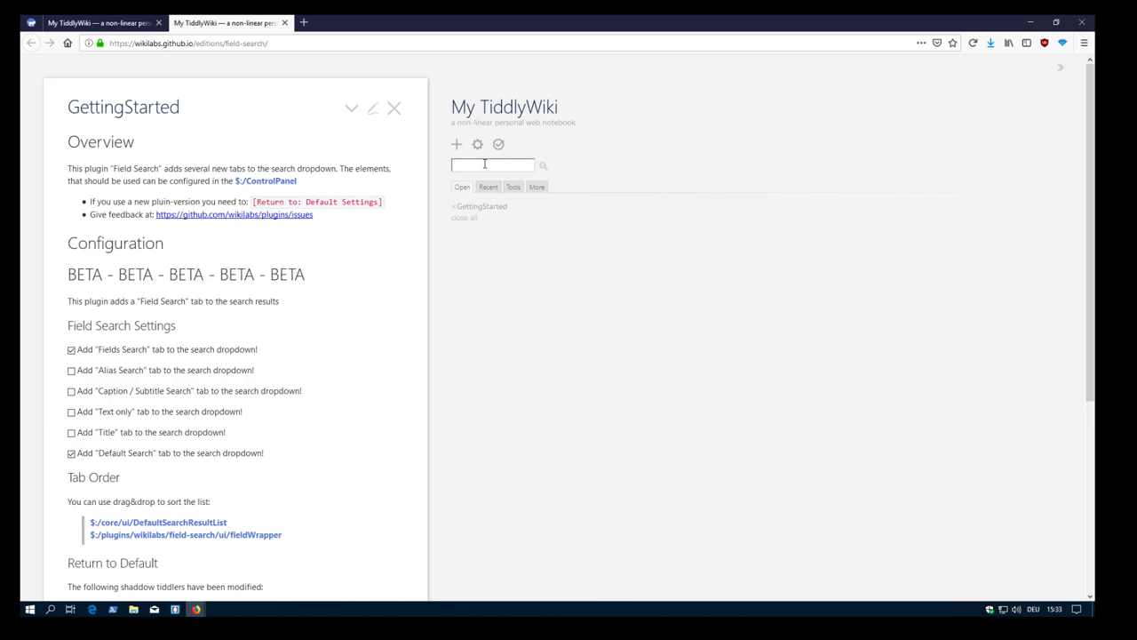
# Search 'gett', compare the List and Fields results, then include system tiddlers in Fields
pyautogui.write('gett')
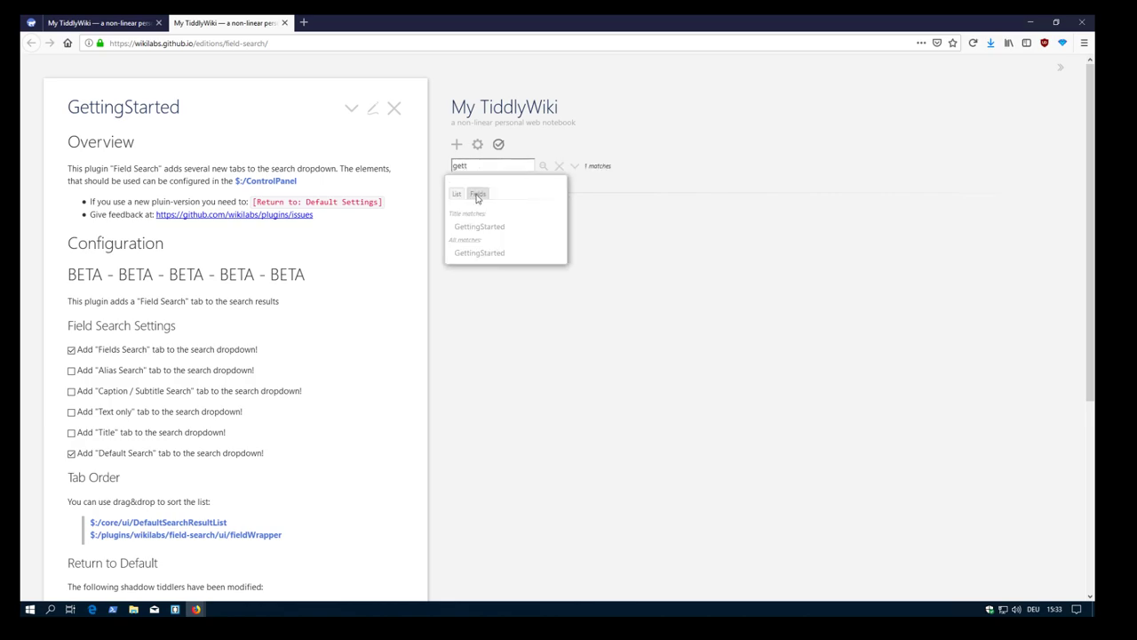
pyautogui.click(471, 195)
pyautogui.click(458, 196)
pyautogui.click(476, 194)
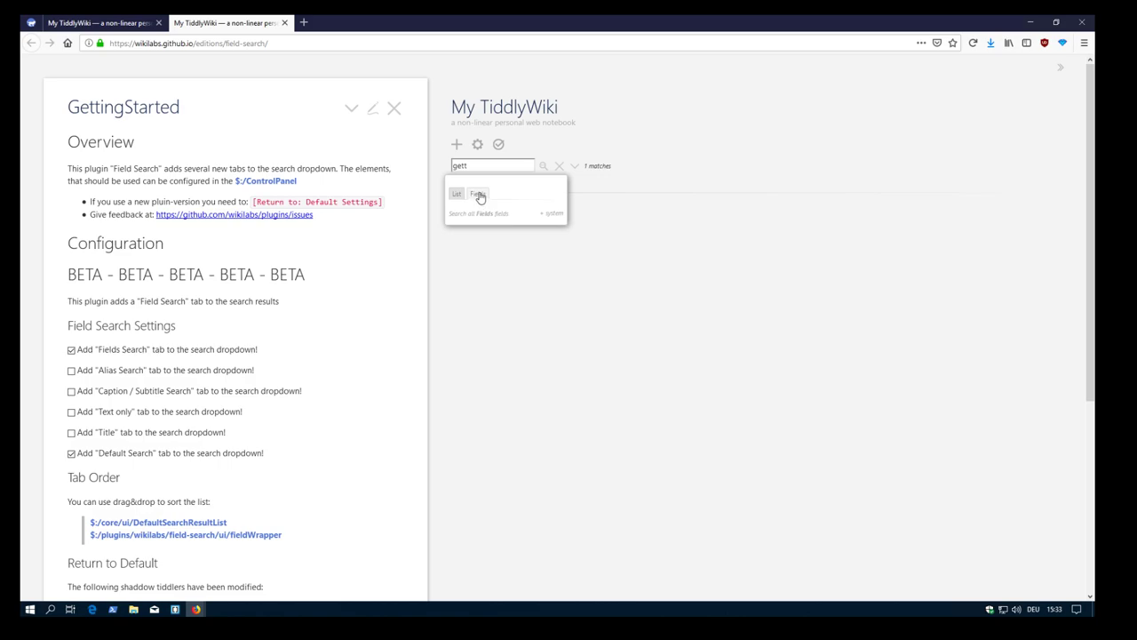
pyautogui.click(457, 194)
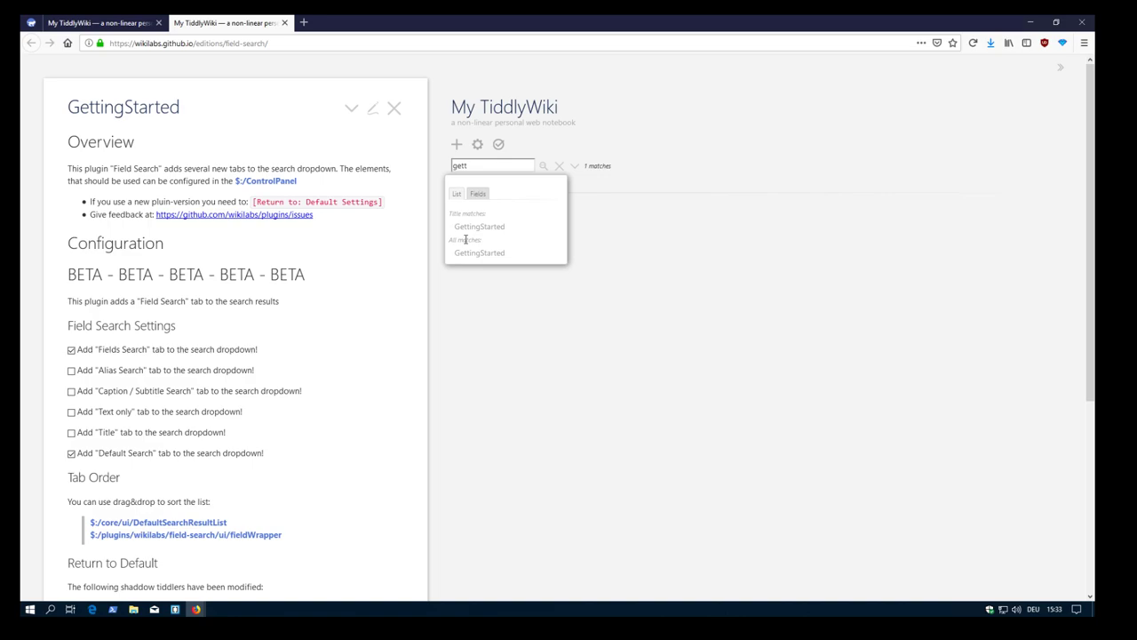
pyautogui.click(477, 196)
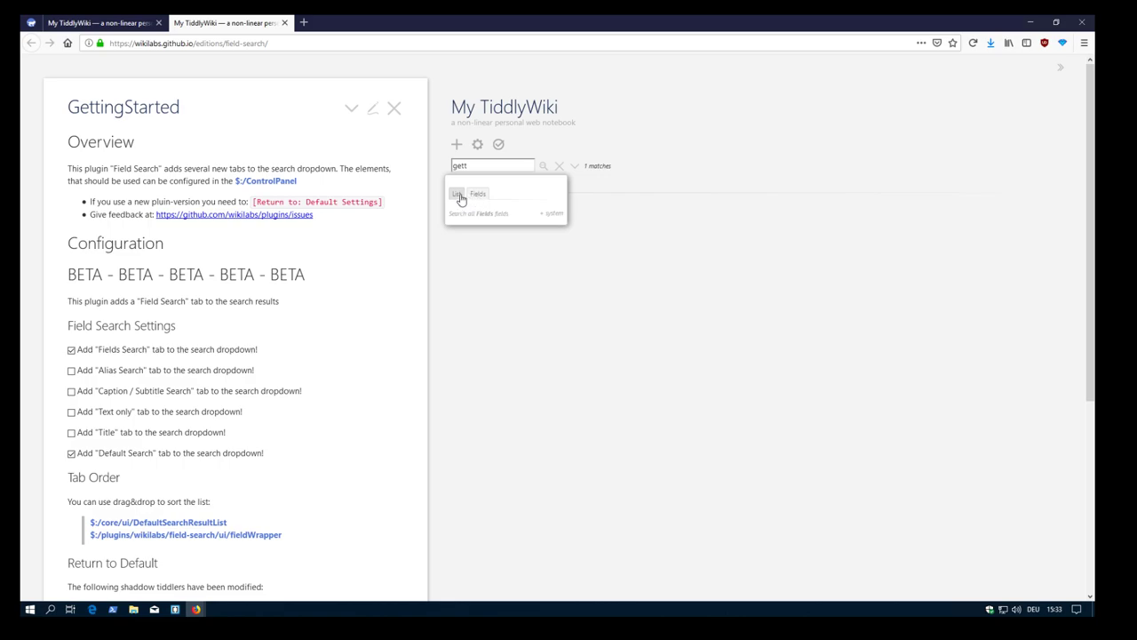
pyautogui.click(458, 194)
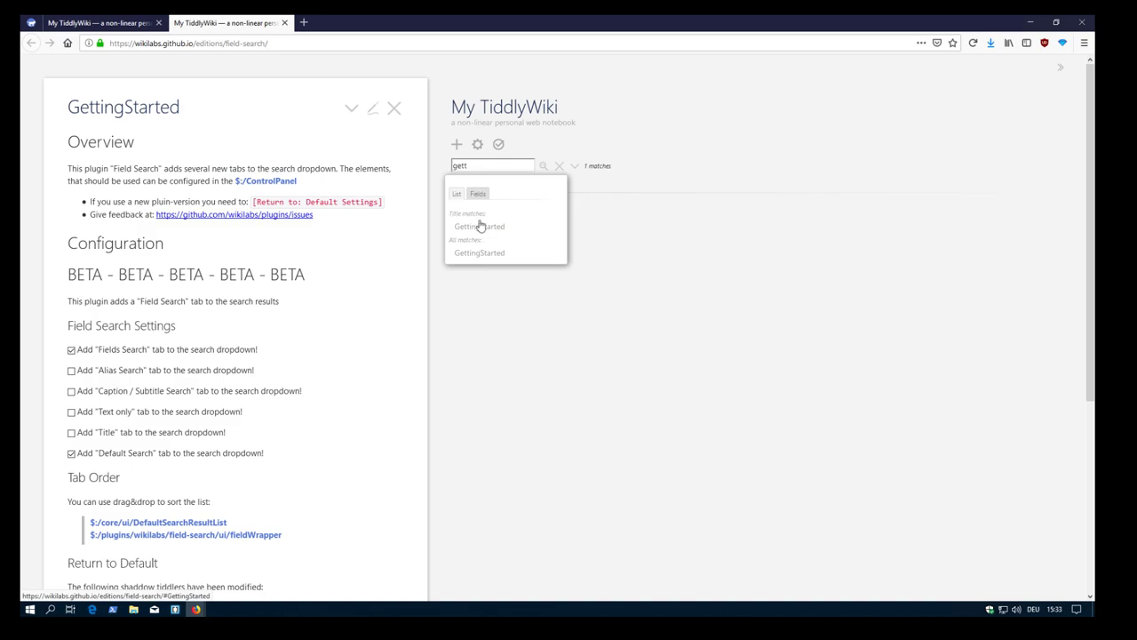
pyautogui.click(477, 194)
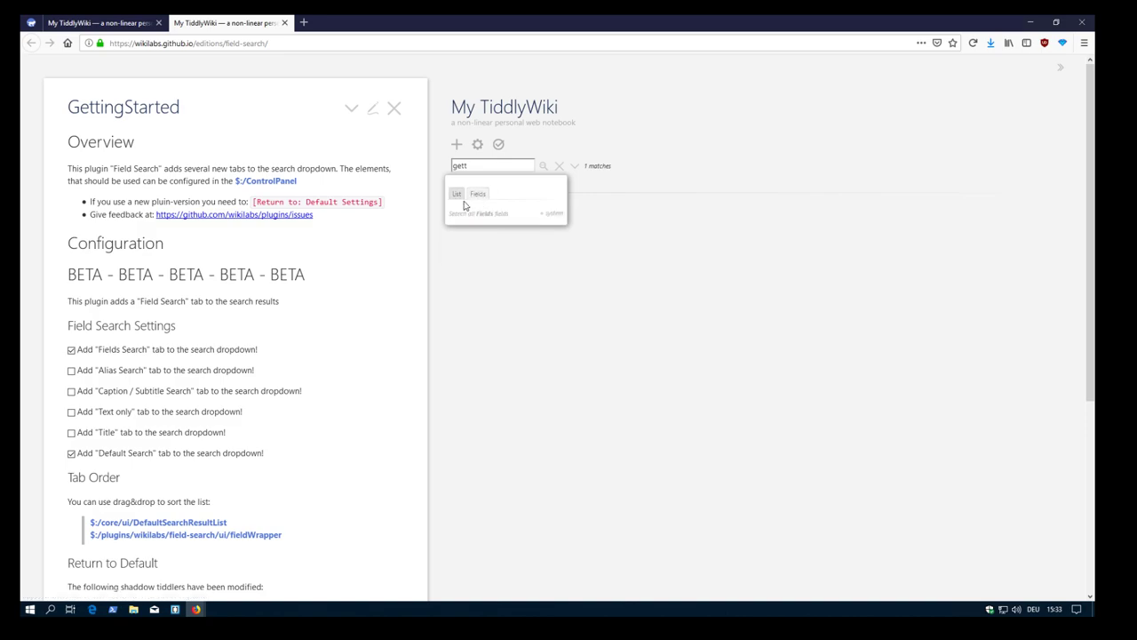
pyautogui.click(552, 214)
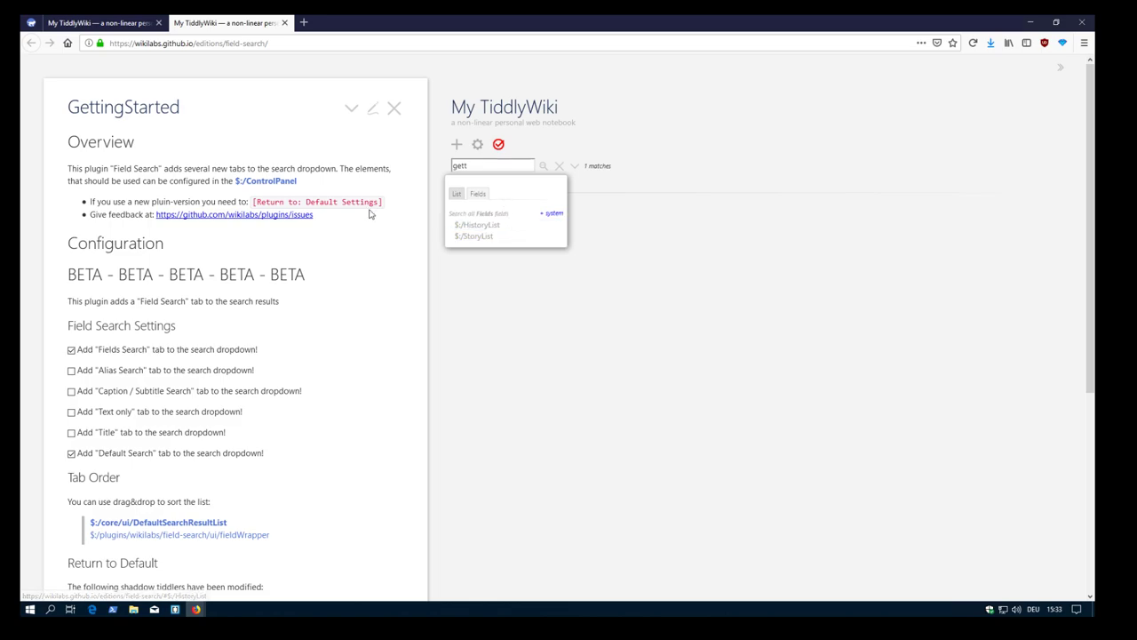
# Exclude system tiddlers and enable the Alias, Caption / Subtitle, Text only and Title tabs
pyautogui.click(550, 213)
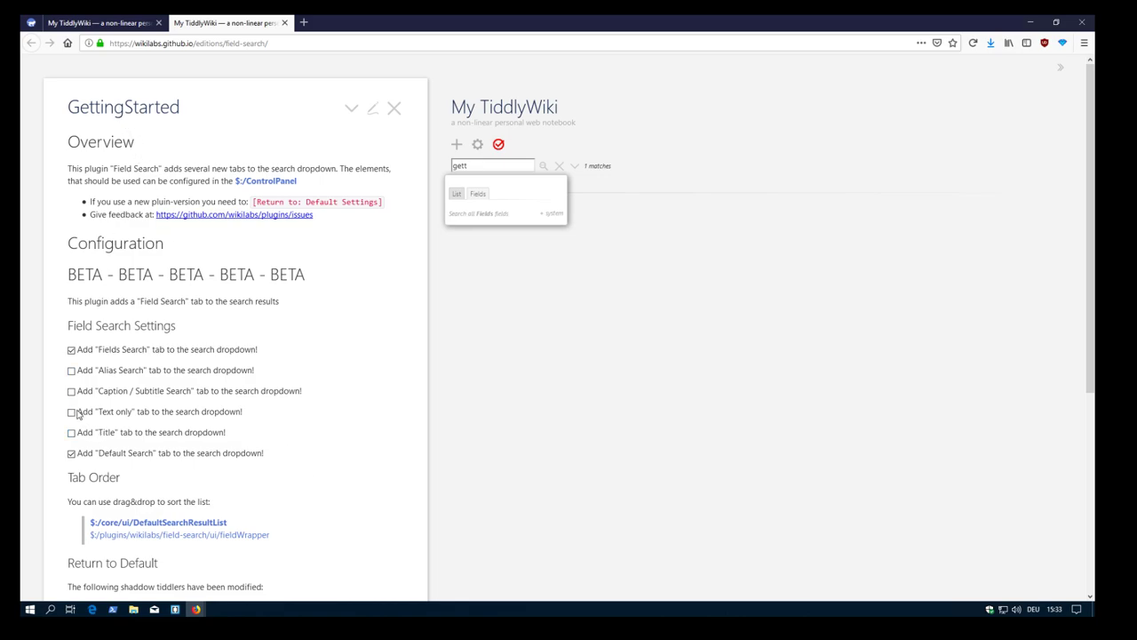
pyautogui.click(71, 371)
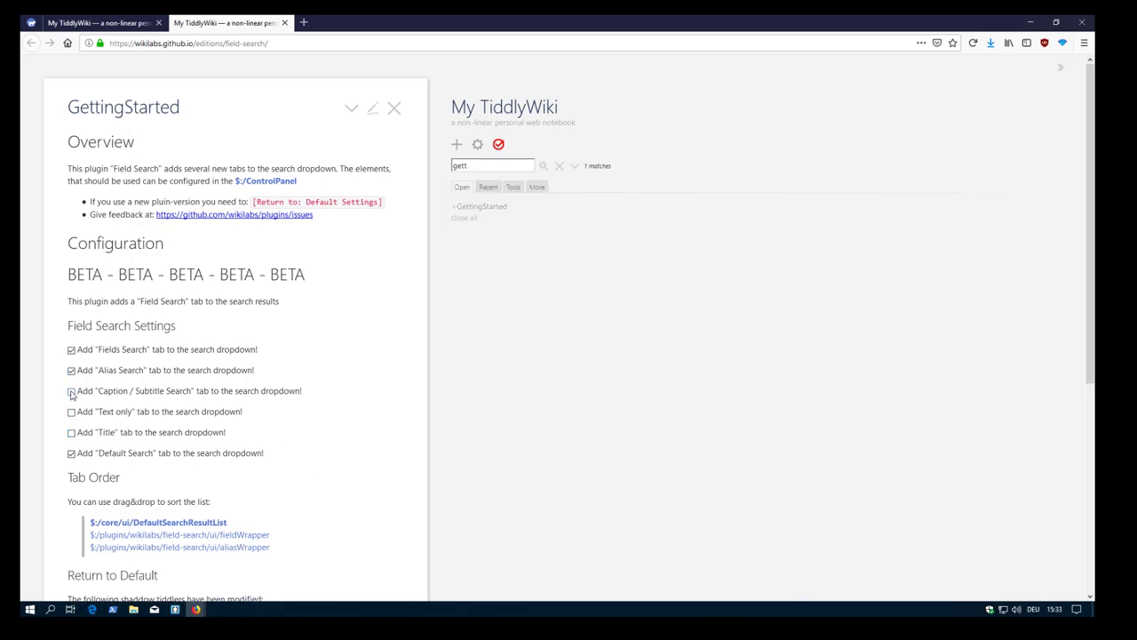
pyautogui.click(71, 391)
pyautogui.click(71, 411)
pyautogui.click(72, 431)
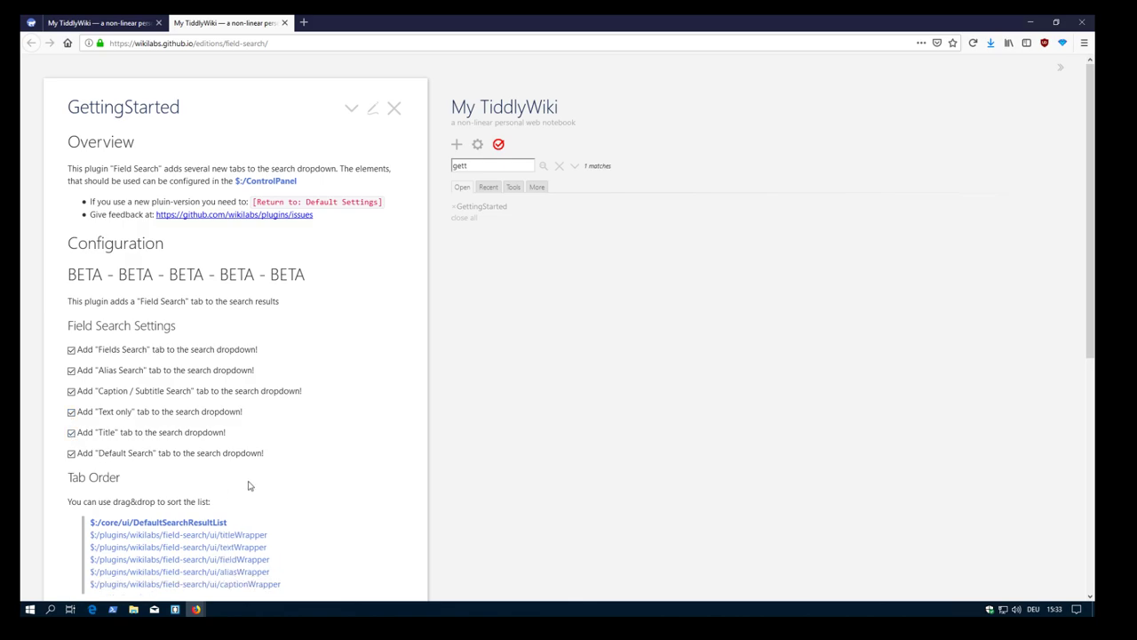
# Try the new Title, Text, Fields, Aliases and Caption / Subtitle search tabs
pyautogui.click(503, 164)
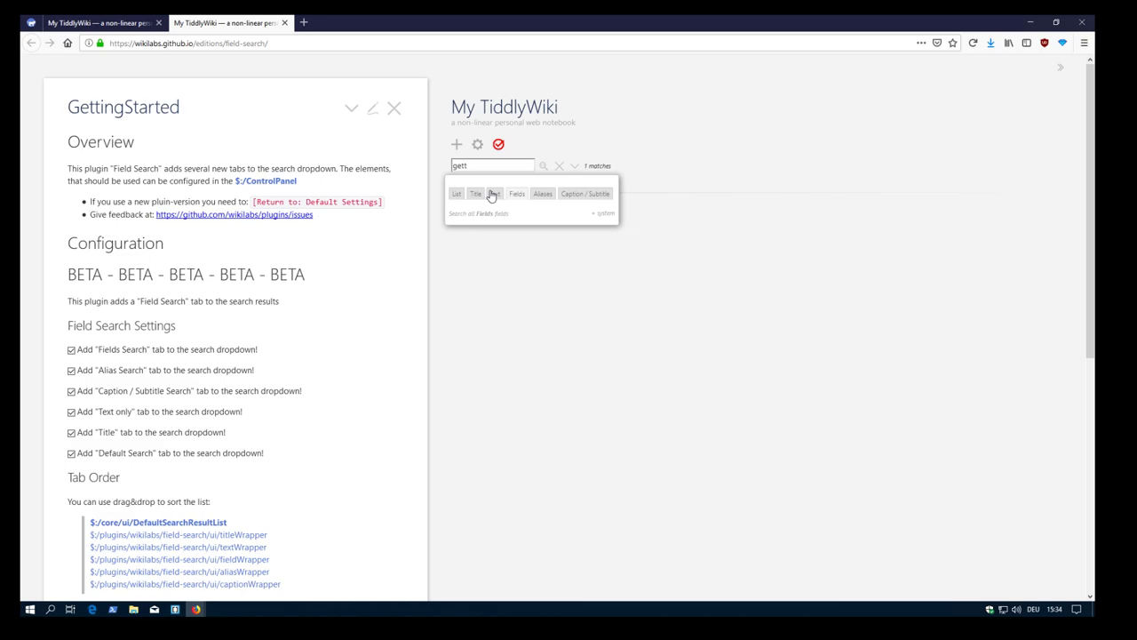
pyautogui.click(477, 196)
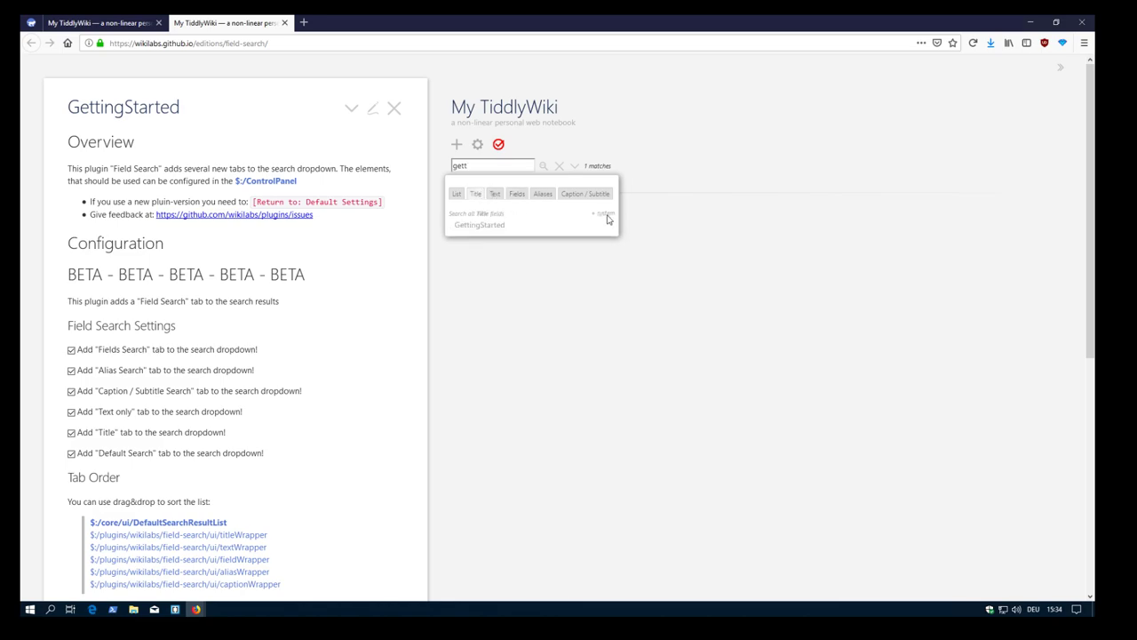
pyautogui.click(496, 195)
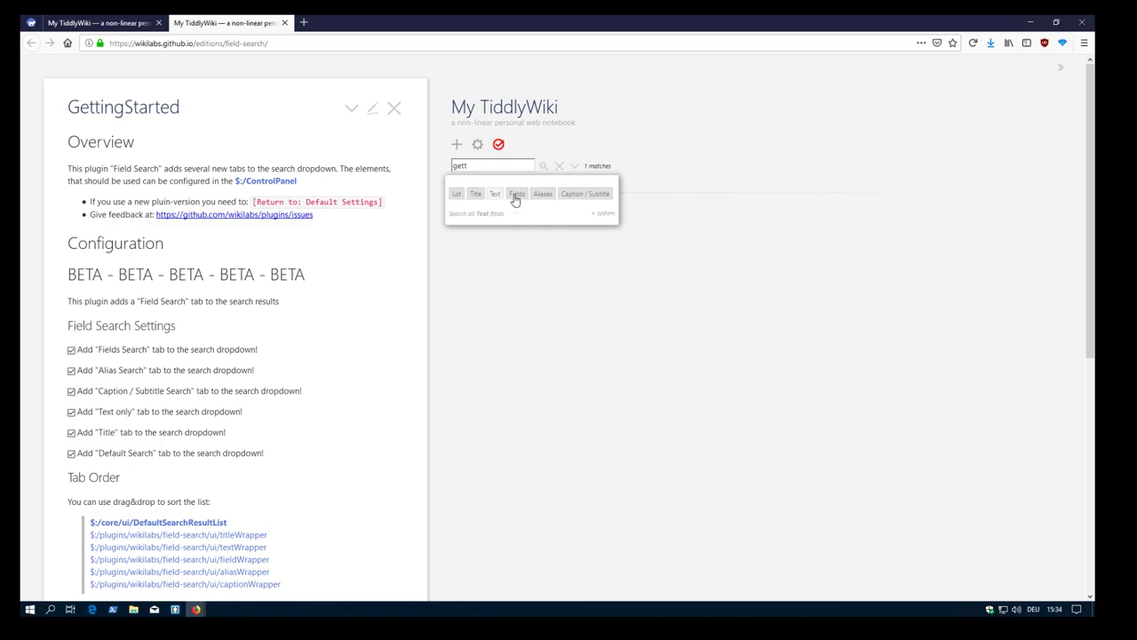
pyautogui.click(518, 195)
pyautogui.click(605, 214)
pyautogui.click(500, 197)
pyautogui.click(603, 214)
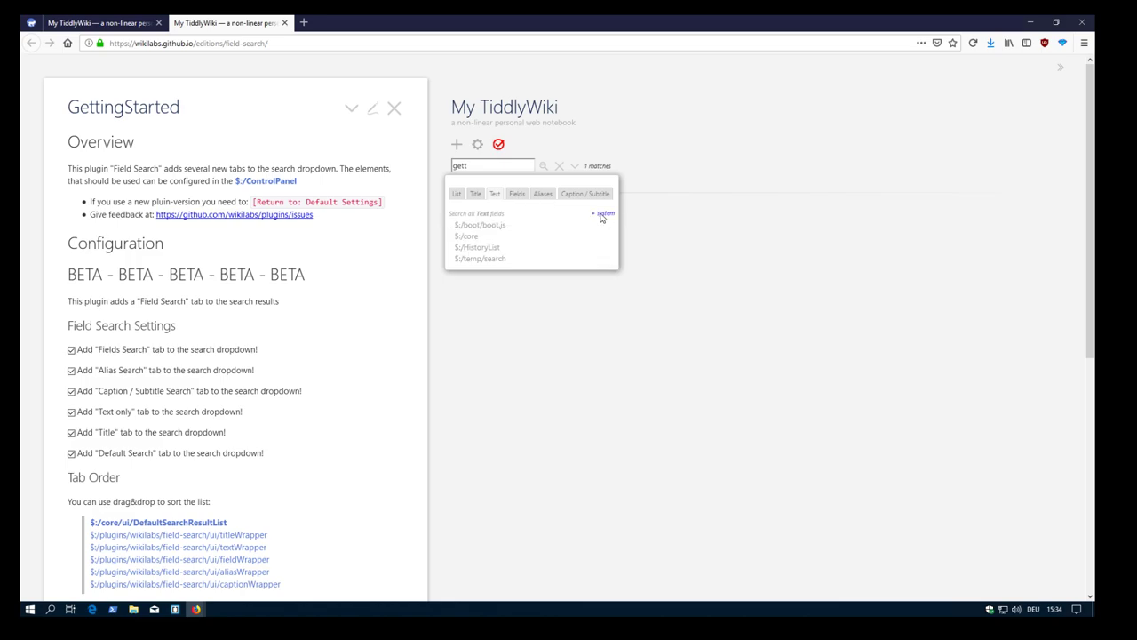
pyautogui.click(518, 194)
pyautogui.click(546, 198)
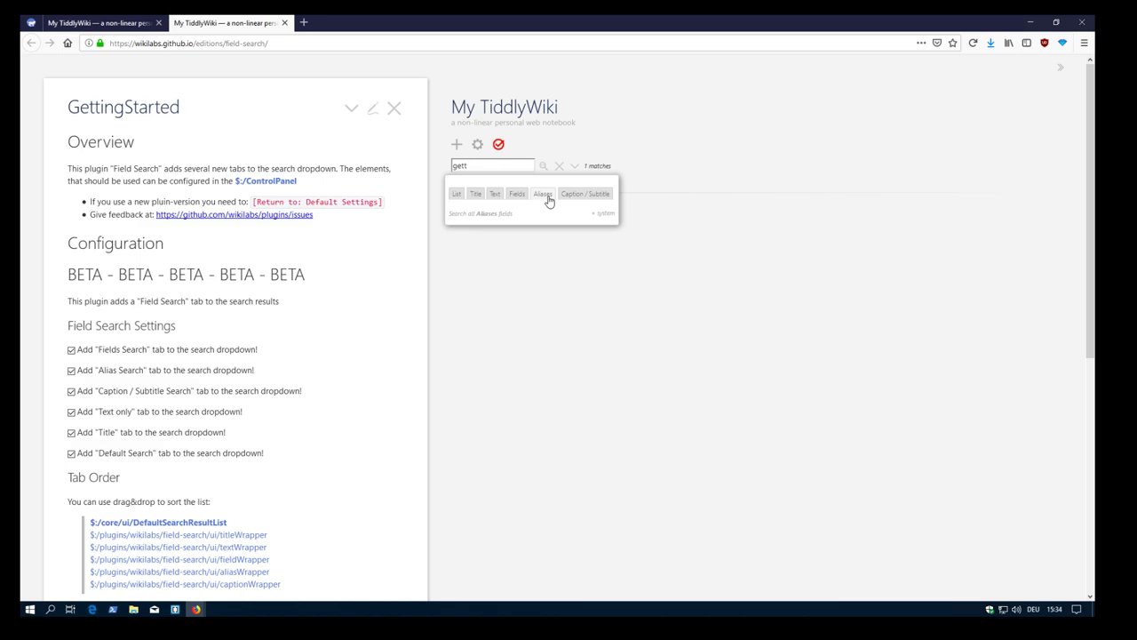
pyautogui.click(570, 200)
# Create and save a New Tiddler with caption 'get', then search 'get' by caption
pyautogui.click(456, 144)
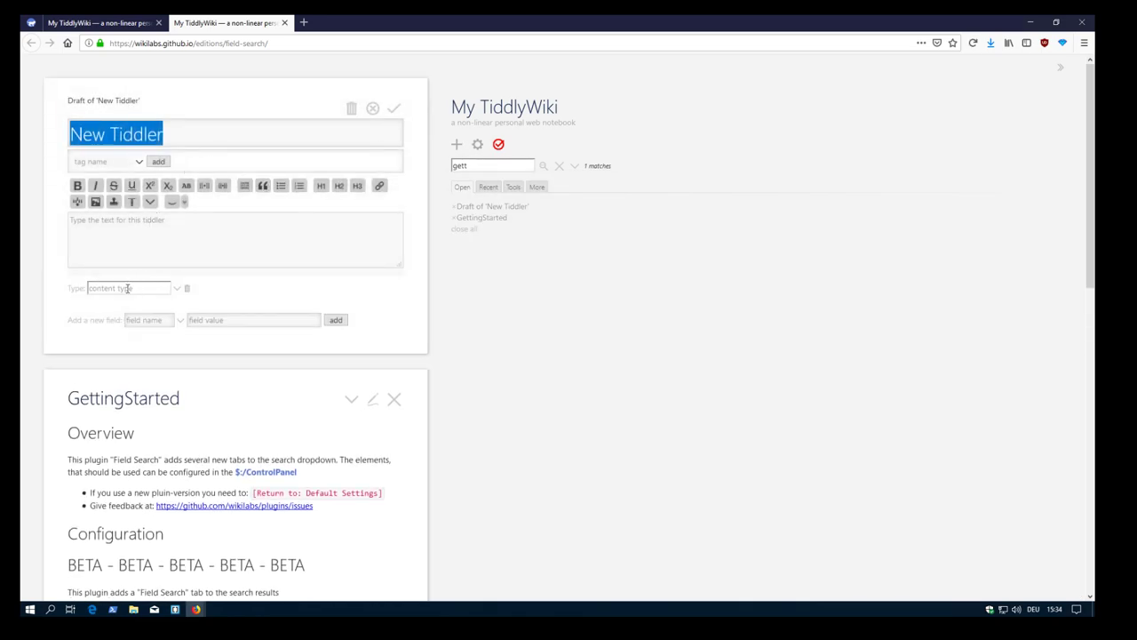
pyautogui.click(149, 320)
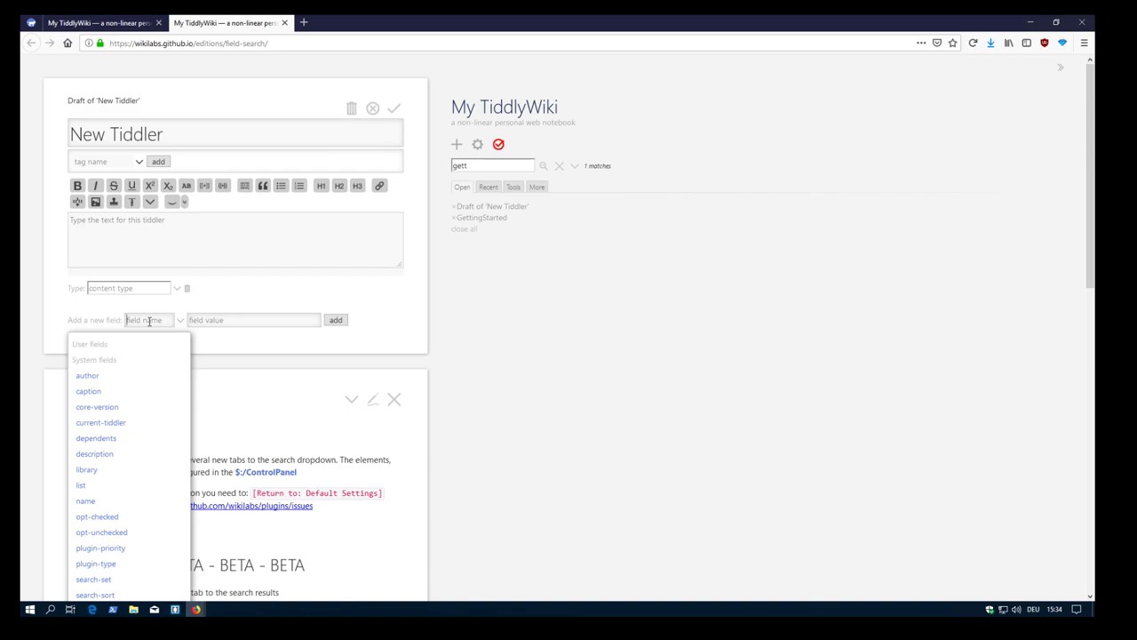
pyautogui.write('ca')
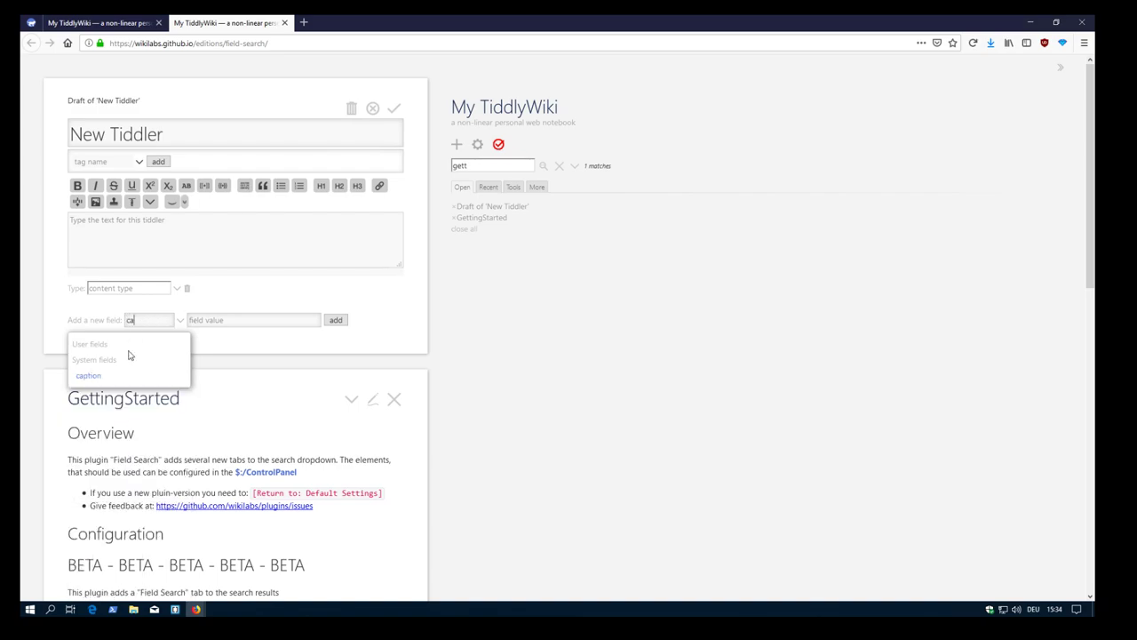
pyautogui.click(88, 374)
pyautogui.write('get')
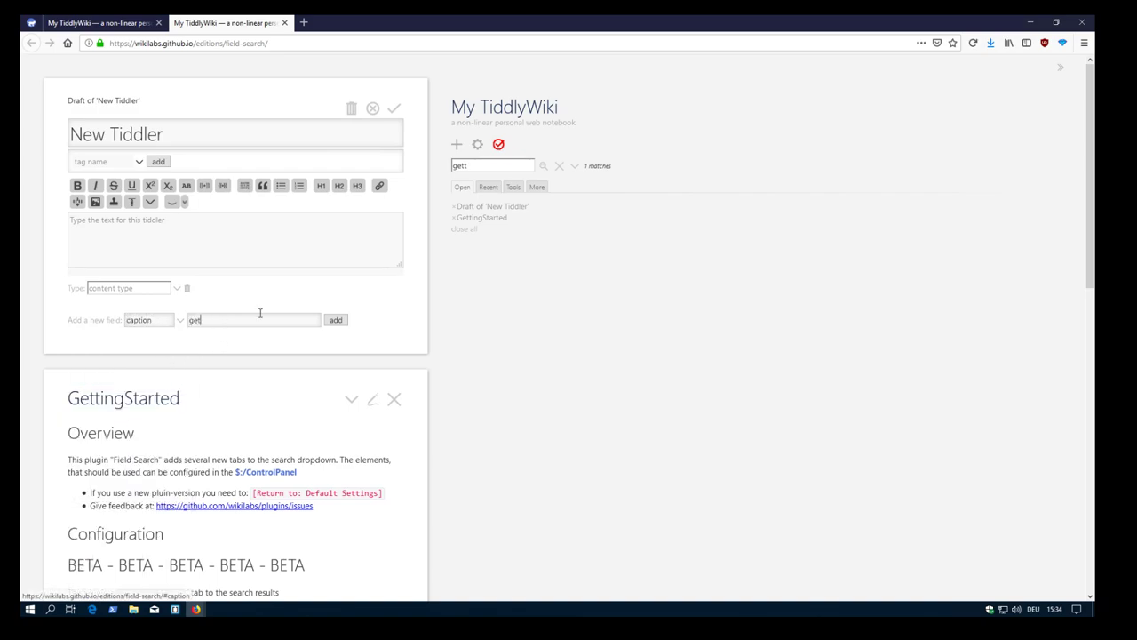
pyautogui.click(336, 320)
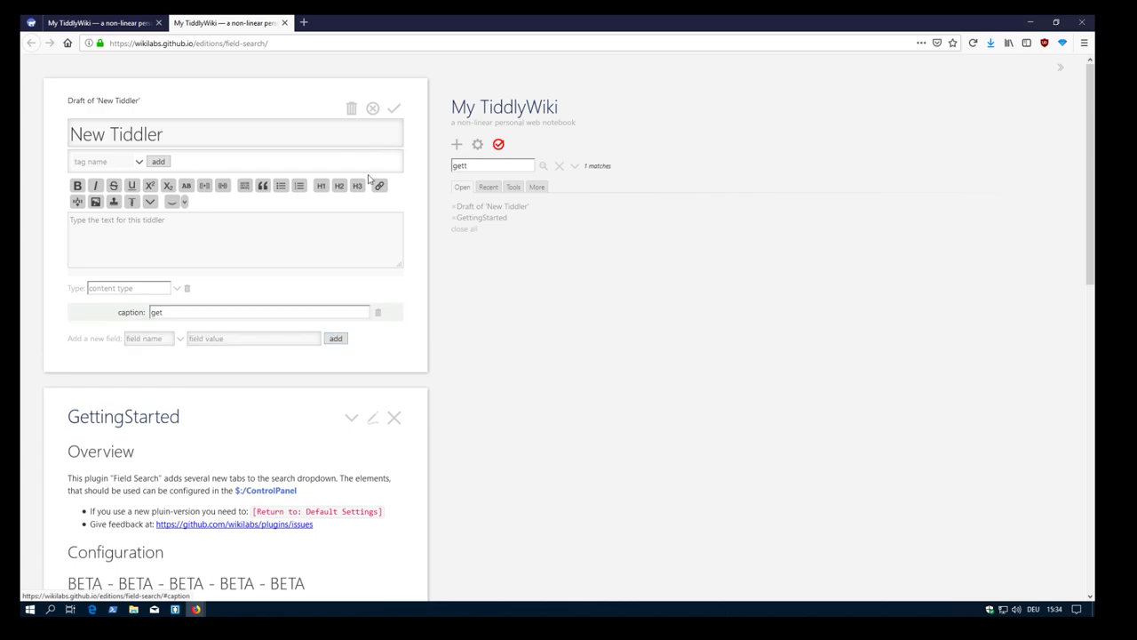
pyautogui.click(395, 109)
pyautogui.click(505, 166)
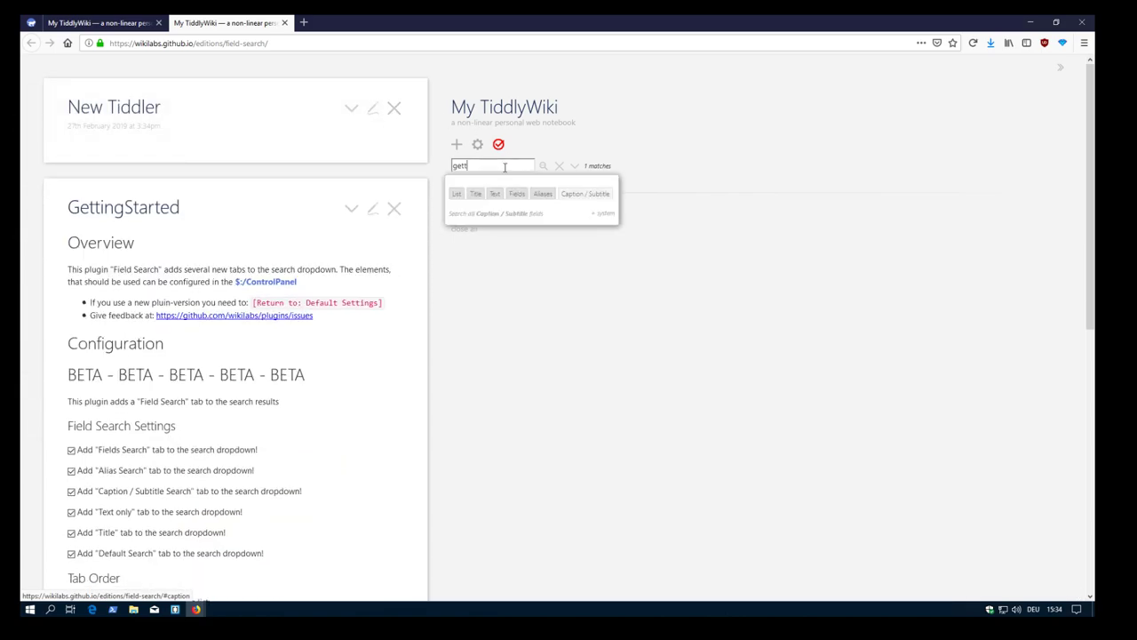
pyautogui.press('BackSpace')
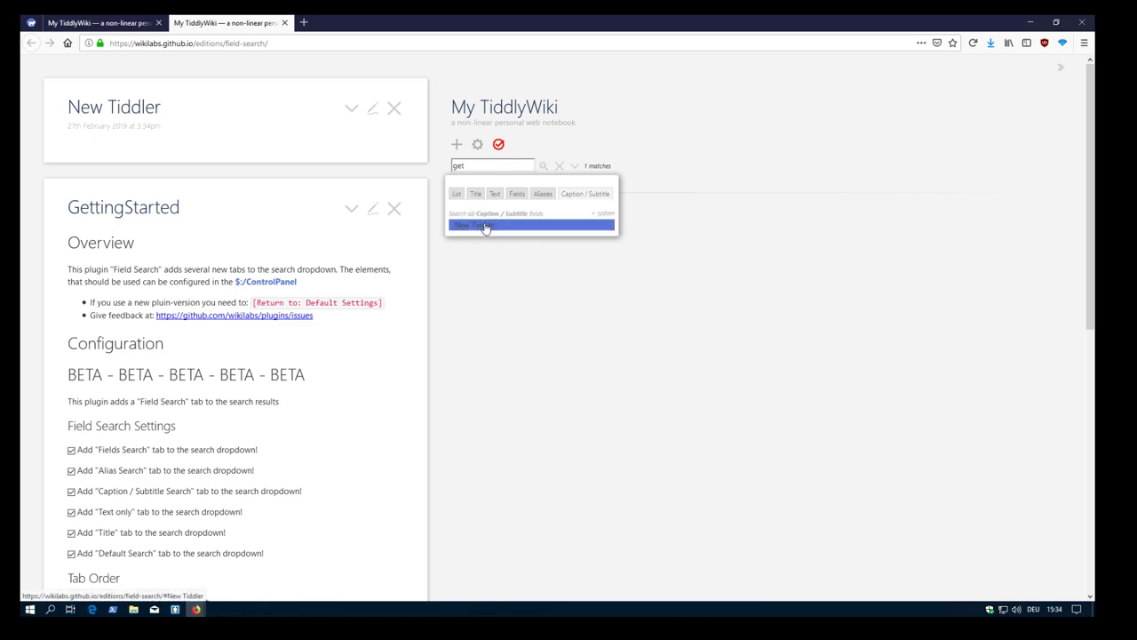
# Create and save a tiddler titled '$:/test' with caption 'get'
pyautogui.click(456, 144)
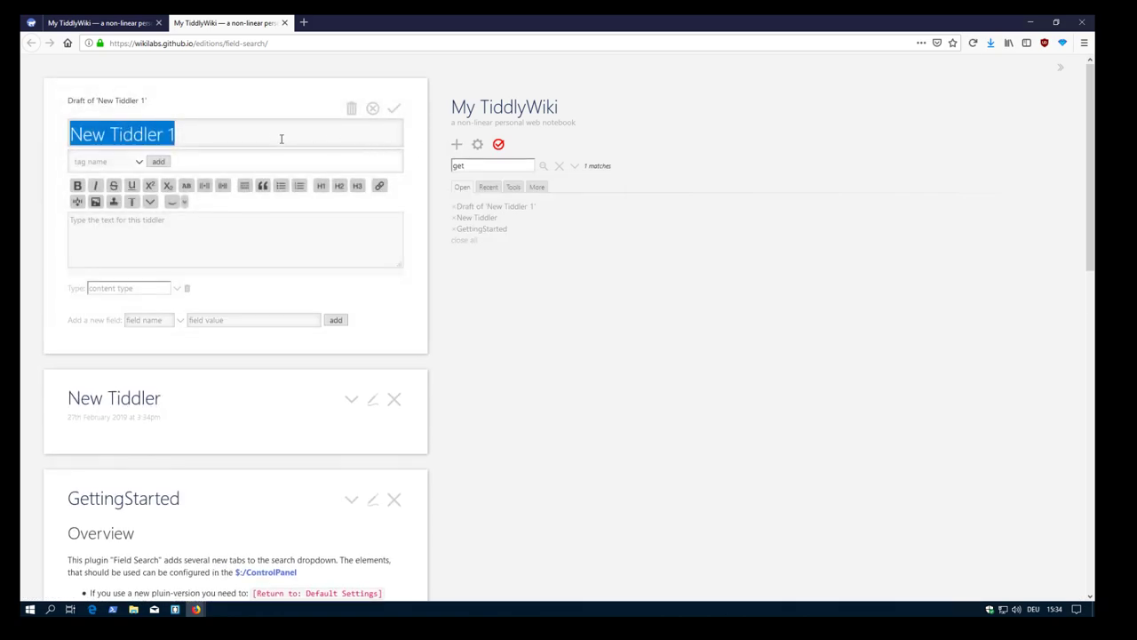
pyautogui.write('$')
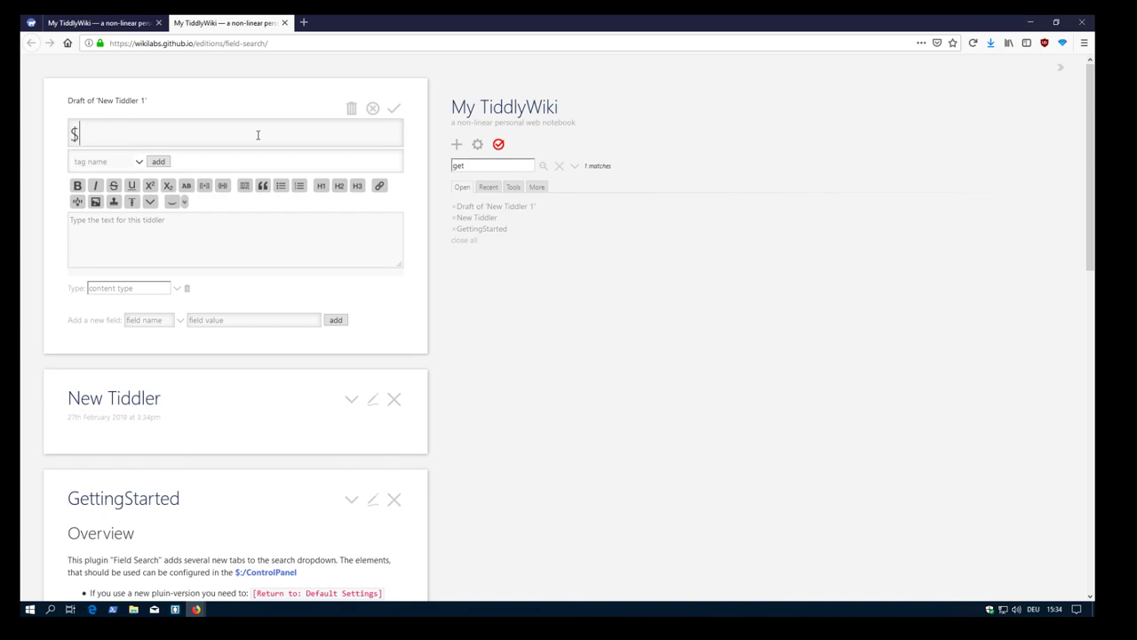
pyautogui.write(':&')
pyautogui.press('BackSpace')
pyautogui.press('BackSpace')
pyautogui.write(':/')
pyautogui.write('test')
pyautogui.click(153, 319)
pyautogui.click(131, 359)
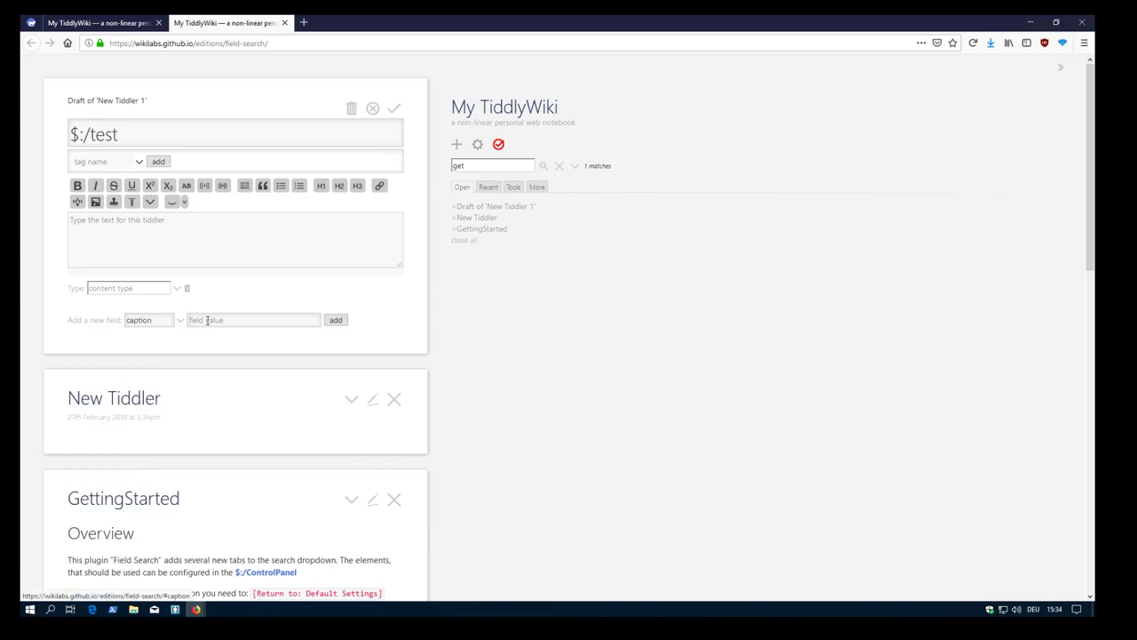
pyautogui.click(213, 319)
pyautogui.write('get')
pyautogui.click(336, 320)
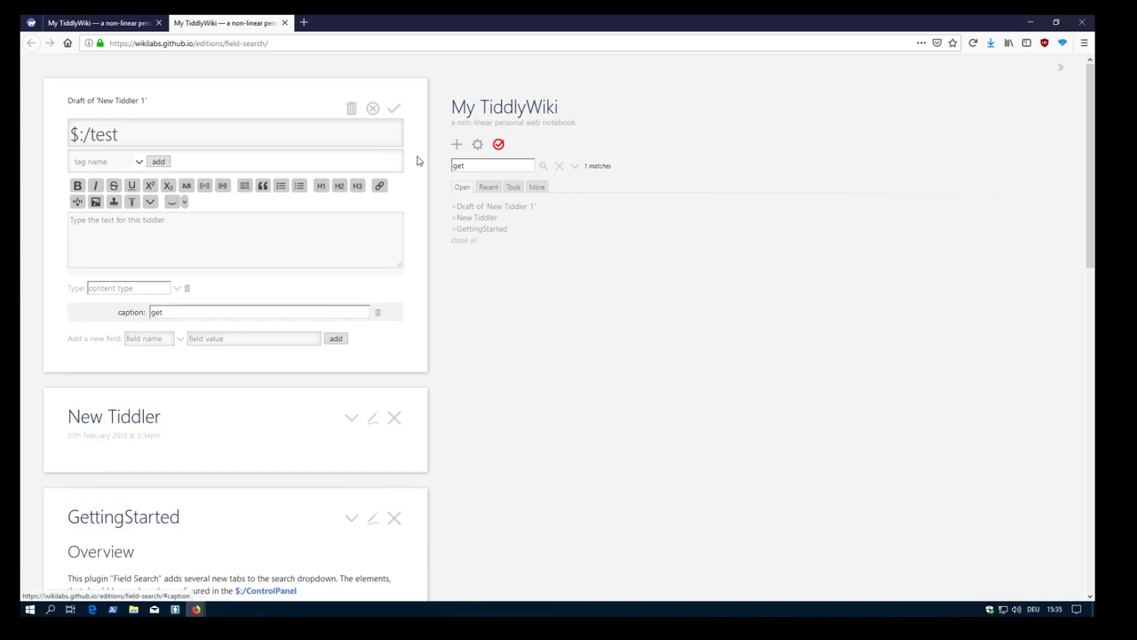
pyautogui.click(394, 108)
# Include system tiddlers, compare Aliases and Fields results for 'get', then return to List
pyautogui.click(515, 164)
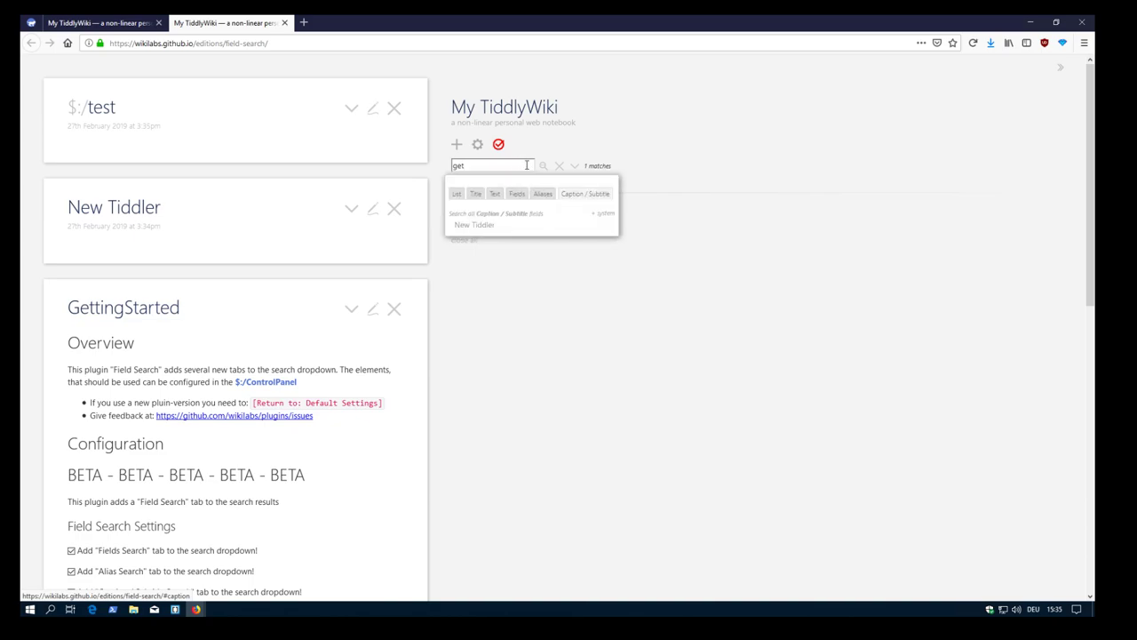
pyautogui.click(608, 215)
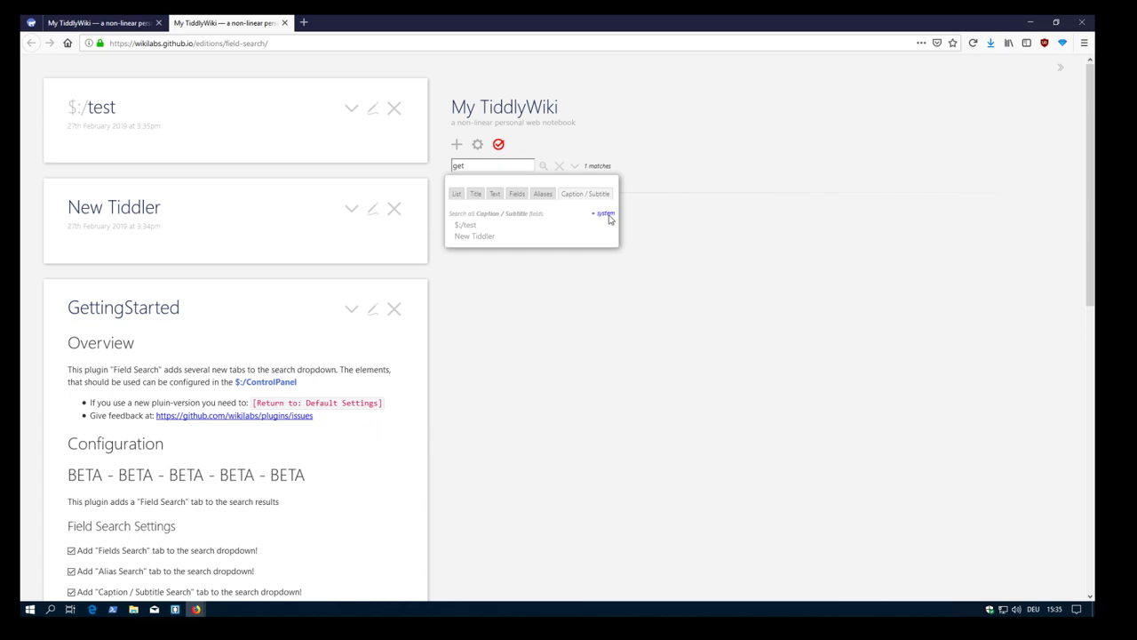
pyautogui.click(545, 195)
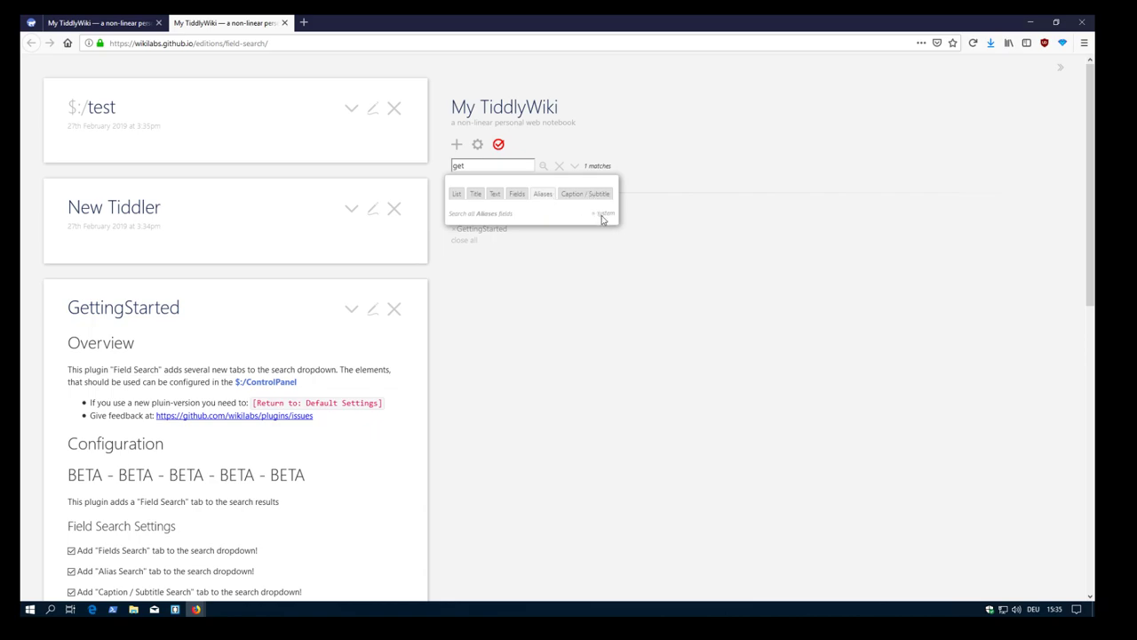
pyautogui.click(519, 194)
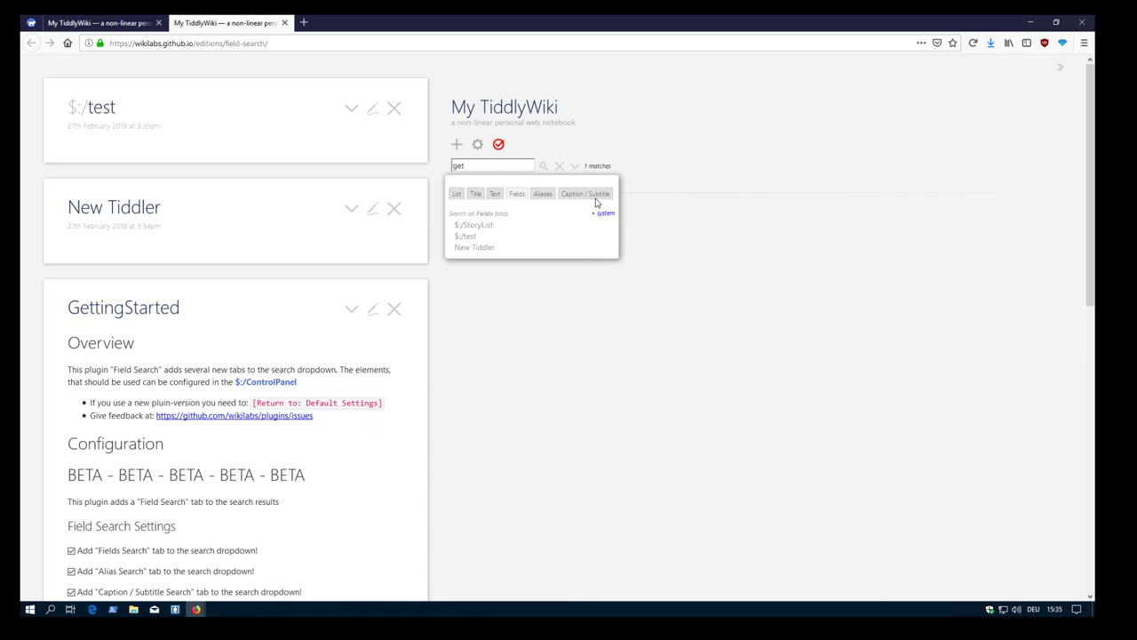
pyautogui.click(546, 195)
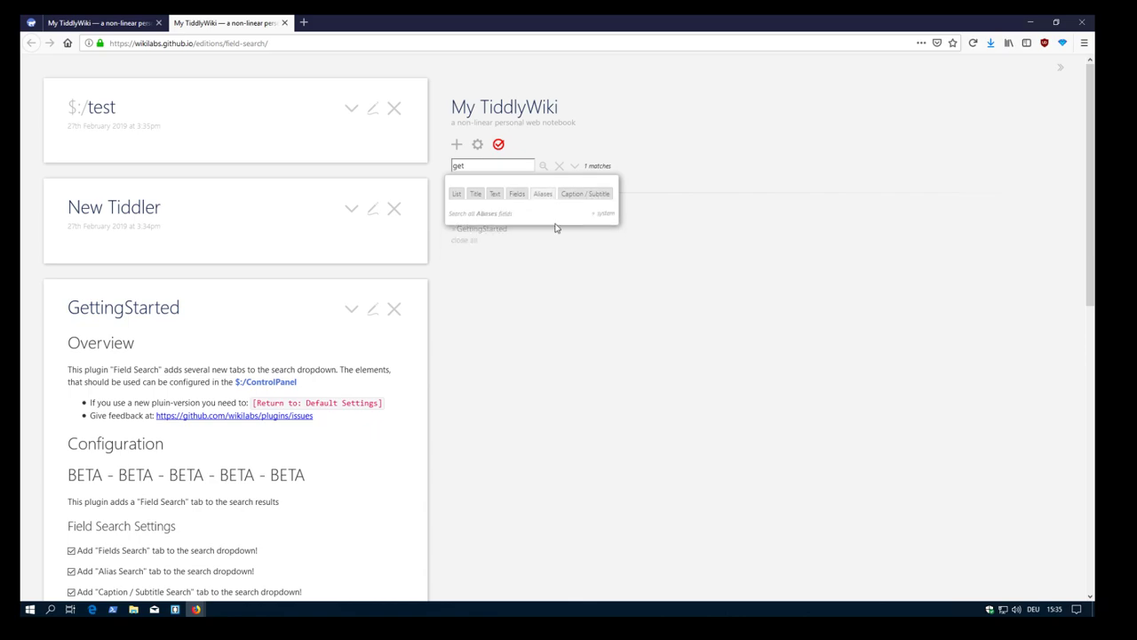
pyautogui.click(457, 194)
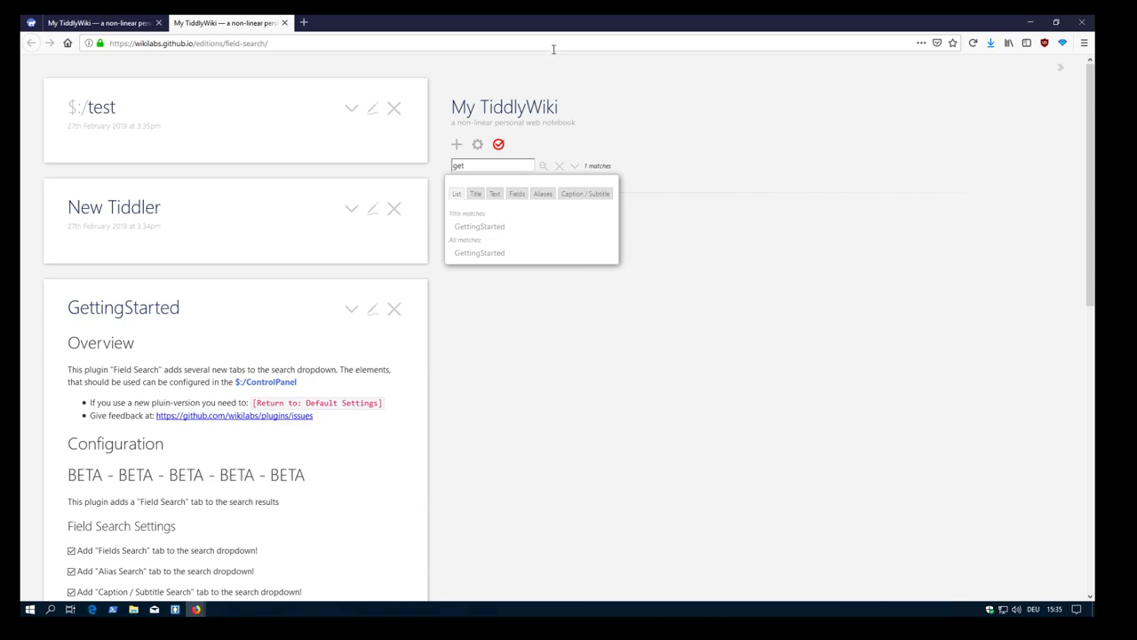
# Tile the browser windows and show the wikilabs wiki's ControlPanel Plugins list
pyautogui.doubleClick(546, 23)
pyautogui.press('super+Right')
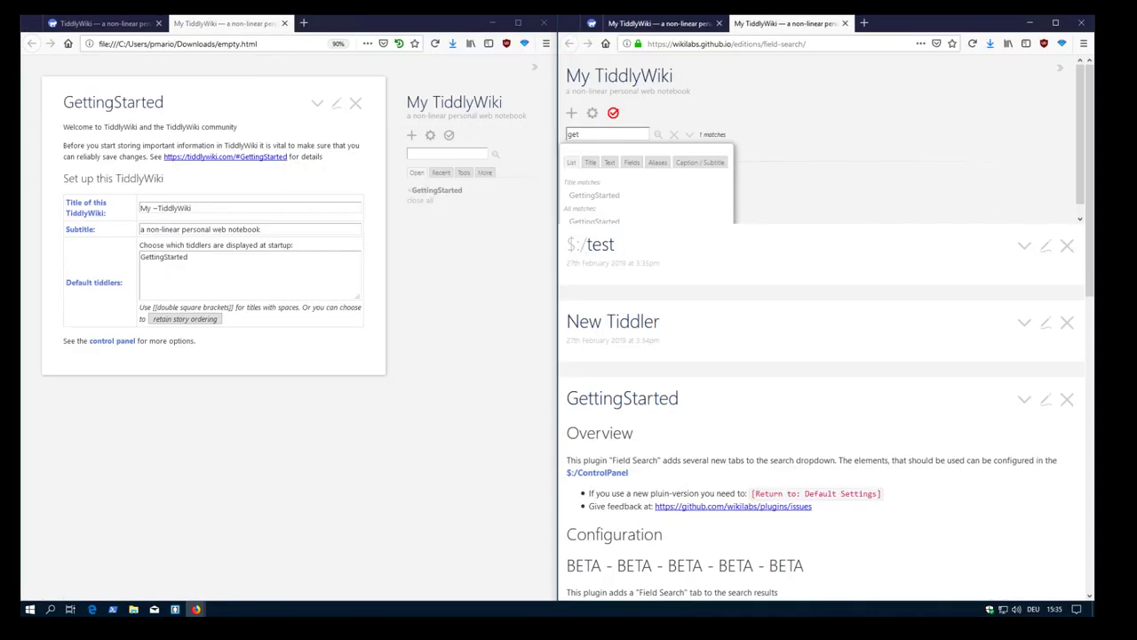
pyautogui.click(956, 160)
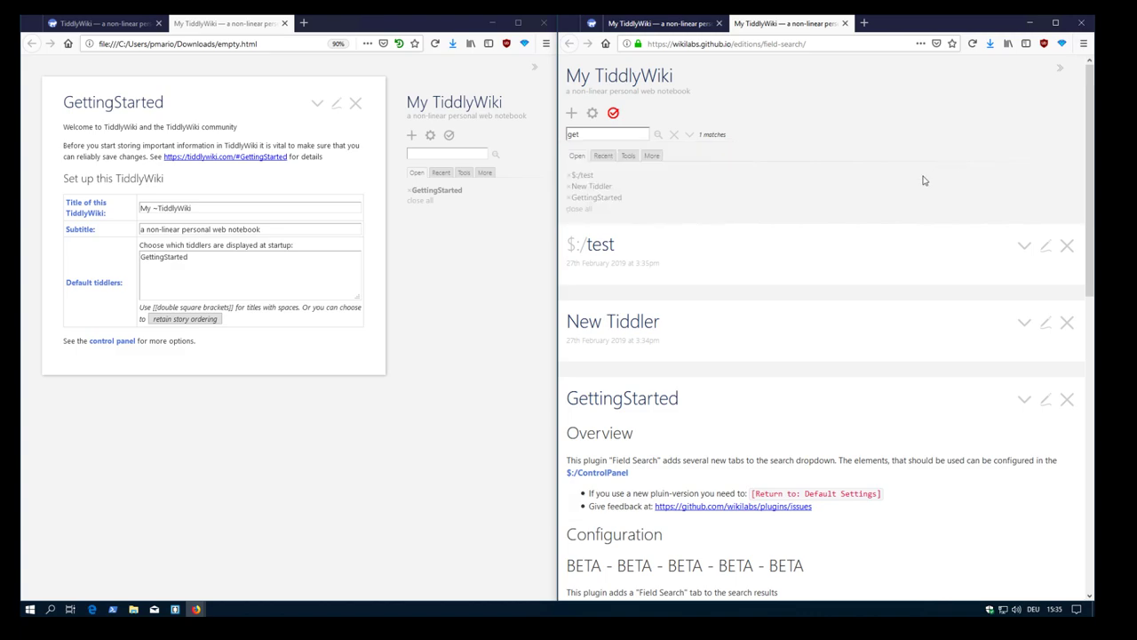
pyautogui.hotkey('ctrl', '-')
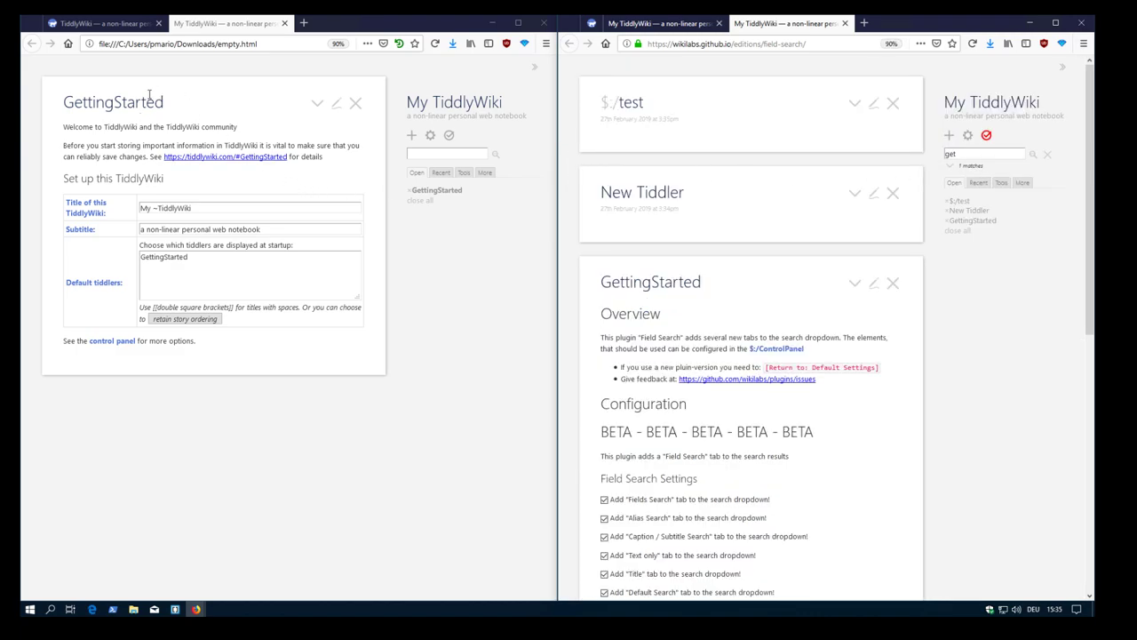
pyautogui.click(201, 102)
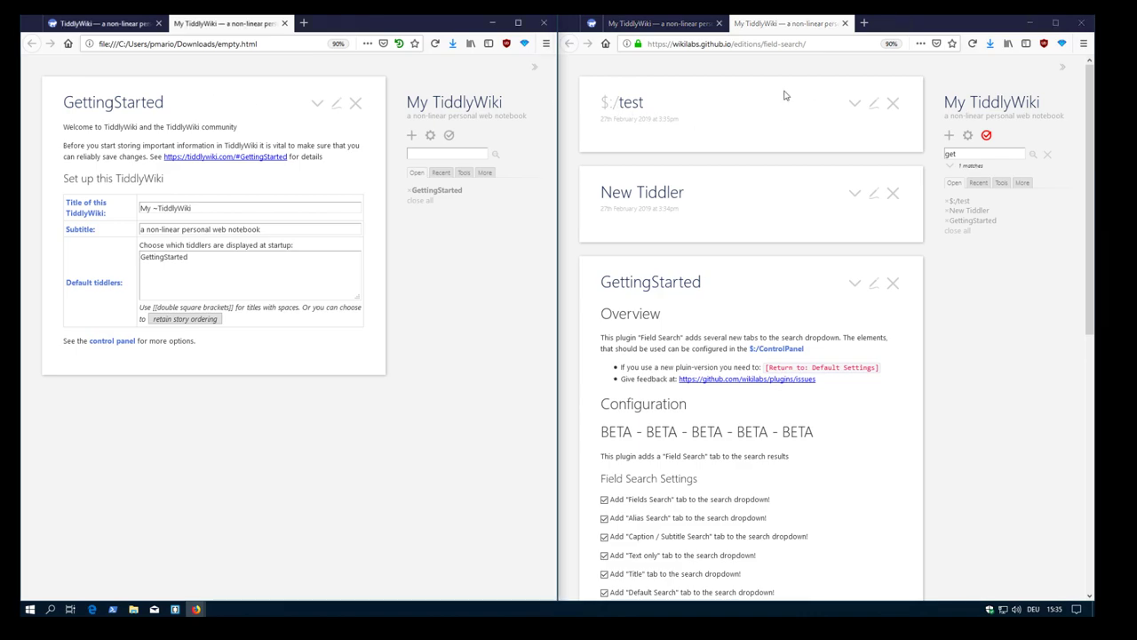
pyautogui.click(665, 23)
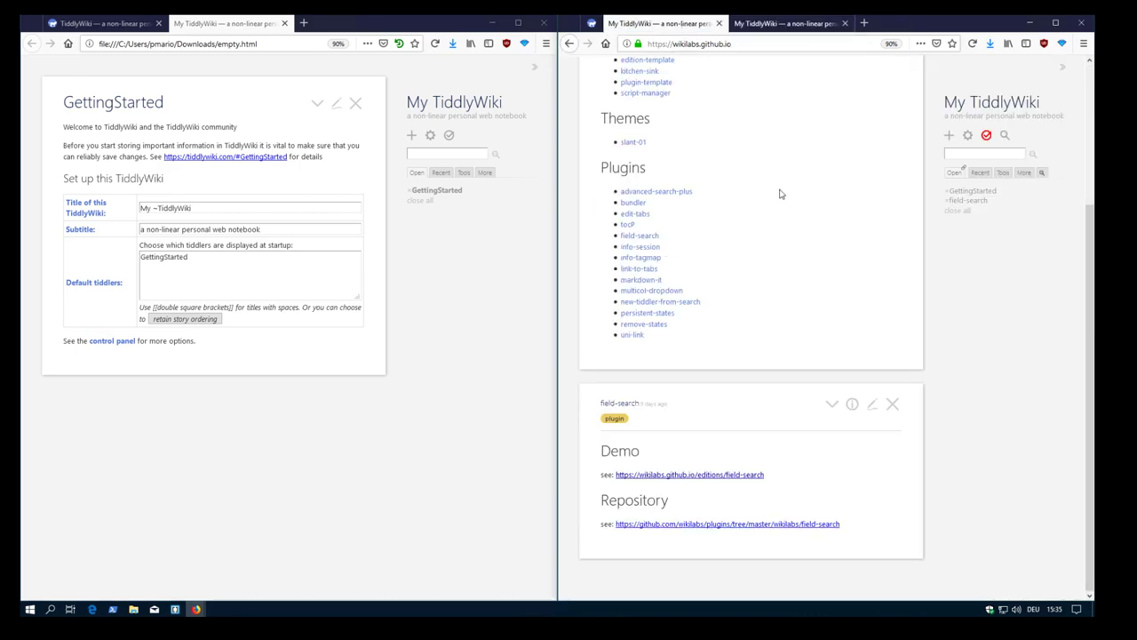
pyautogui.click(955, 191)
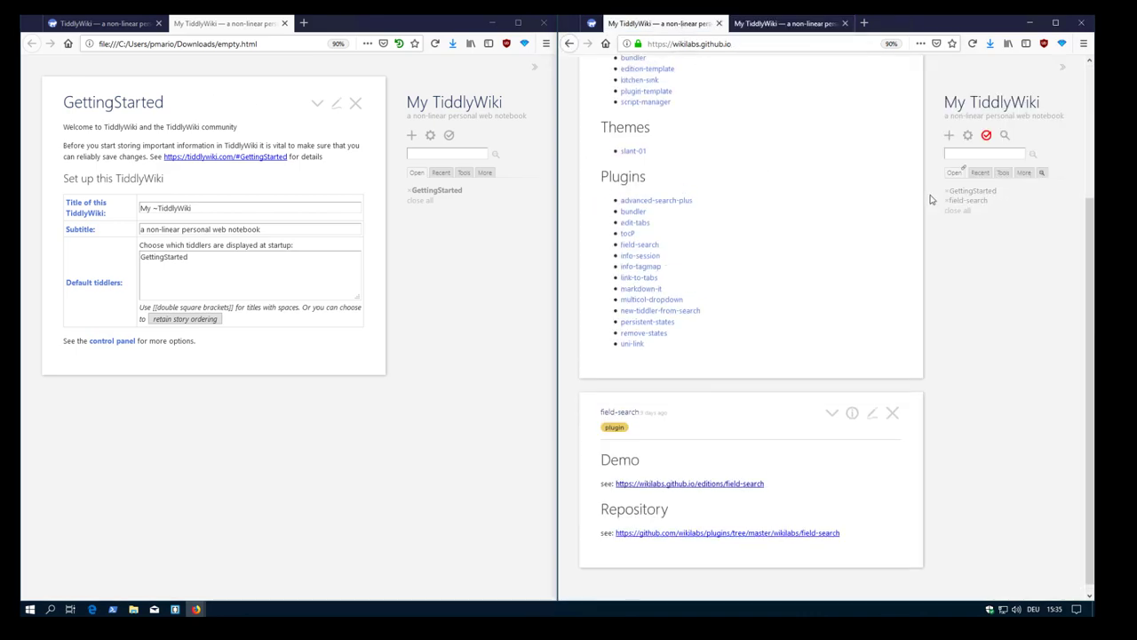
pyautogui.click(967, 135)
pyautogui.click(725, 134)
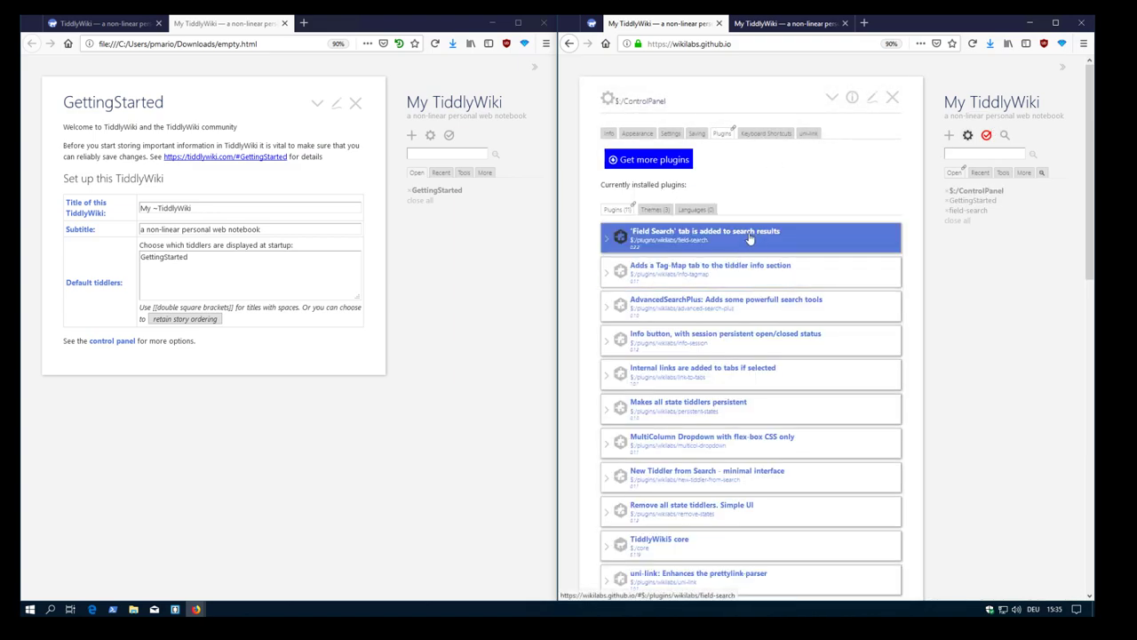
# Drag Field Search and link-to-tabs into empty.html, import them, and reload
pyautogui.moveTo(756, 238); pyautogui.dragTo(293, 191)
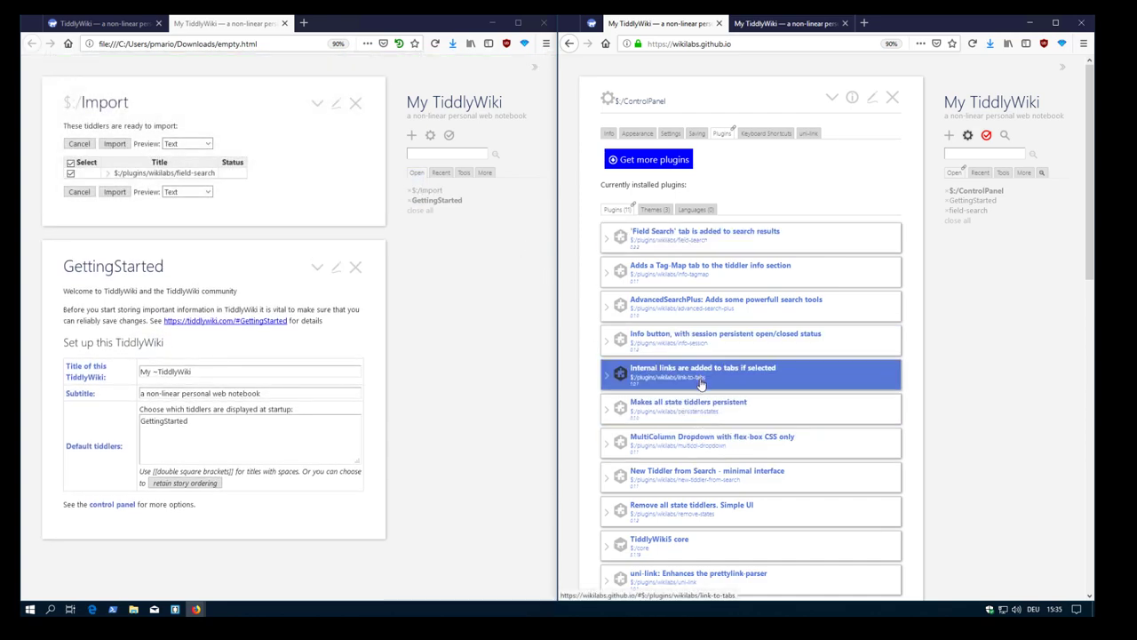
pyautogui.moveTo(701, 382); pyautogui.dragTo(278, 188)
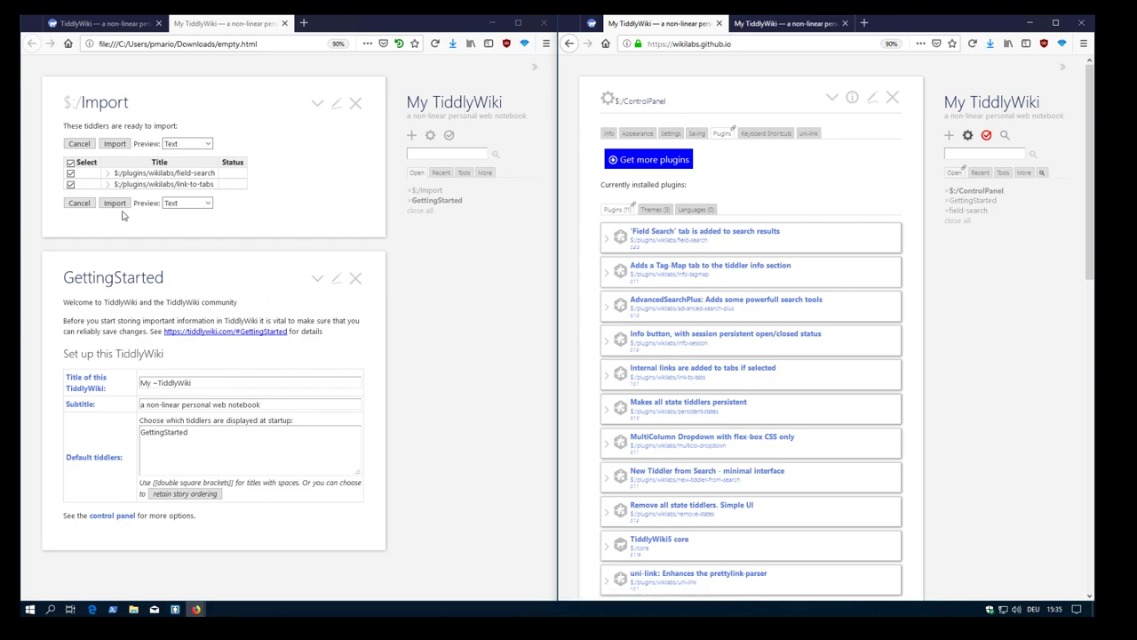
pyautogui.click(114, 203)
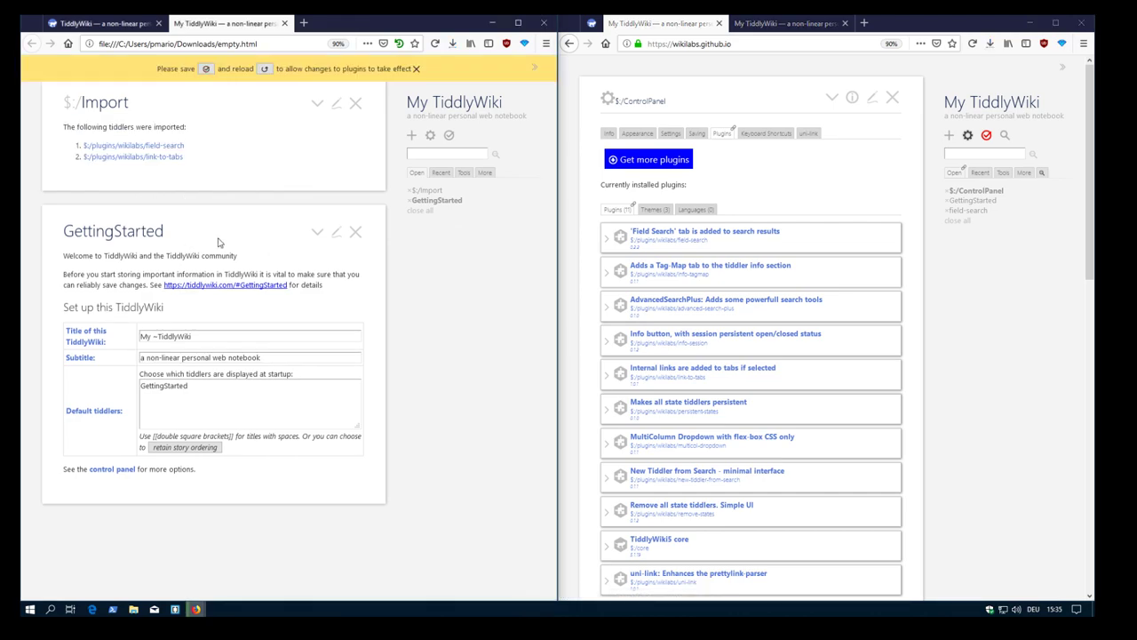
pyautogui.click(265, 71)
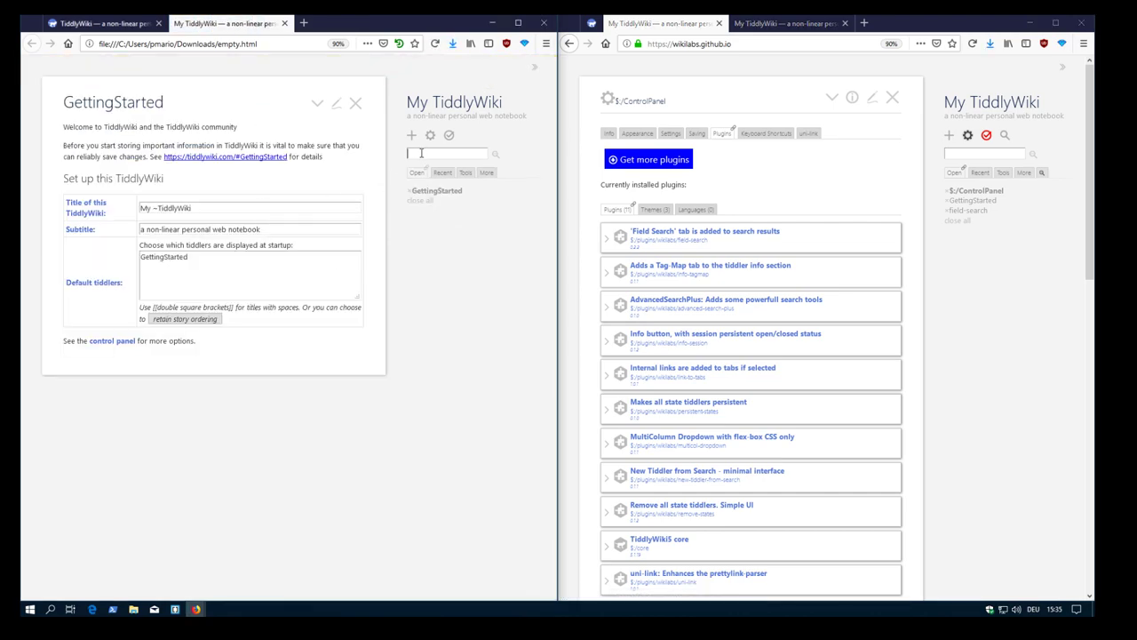
# Search 'get' in the empty wiki, open the fieldWrapper tab tiddler, then the control panel
pyautogui.click(421, 153)
pyautogui.write('get')
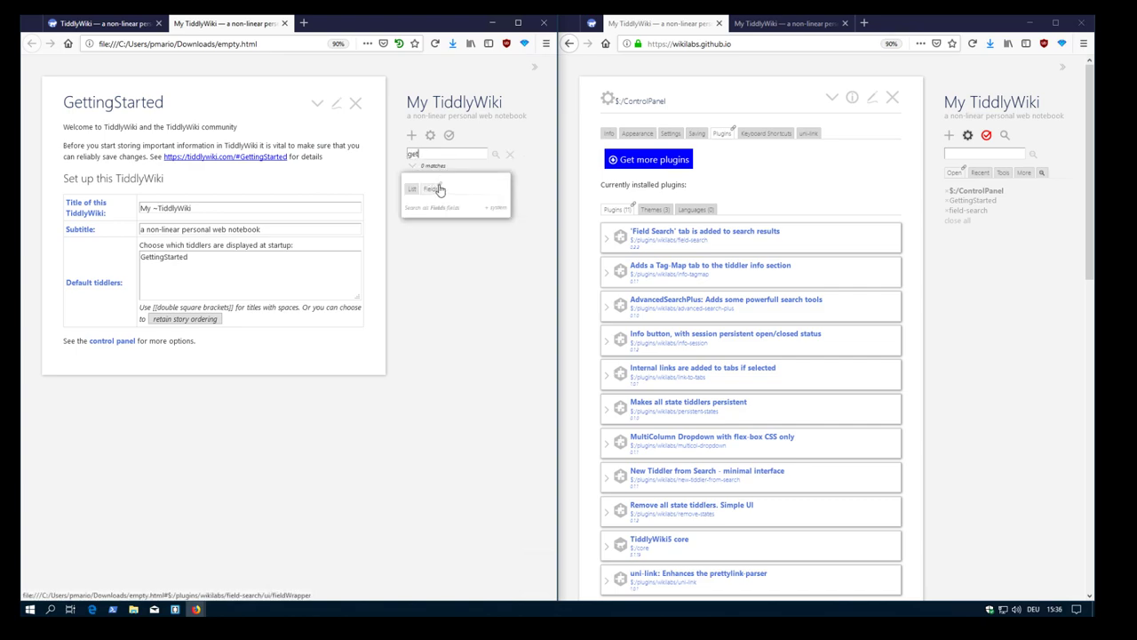
pyautogui.click(438, 190)
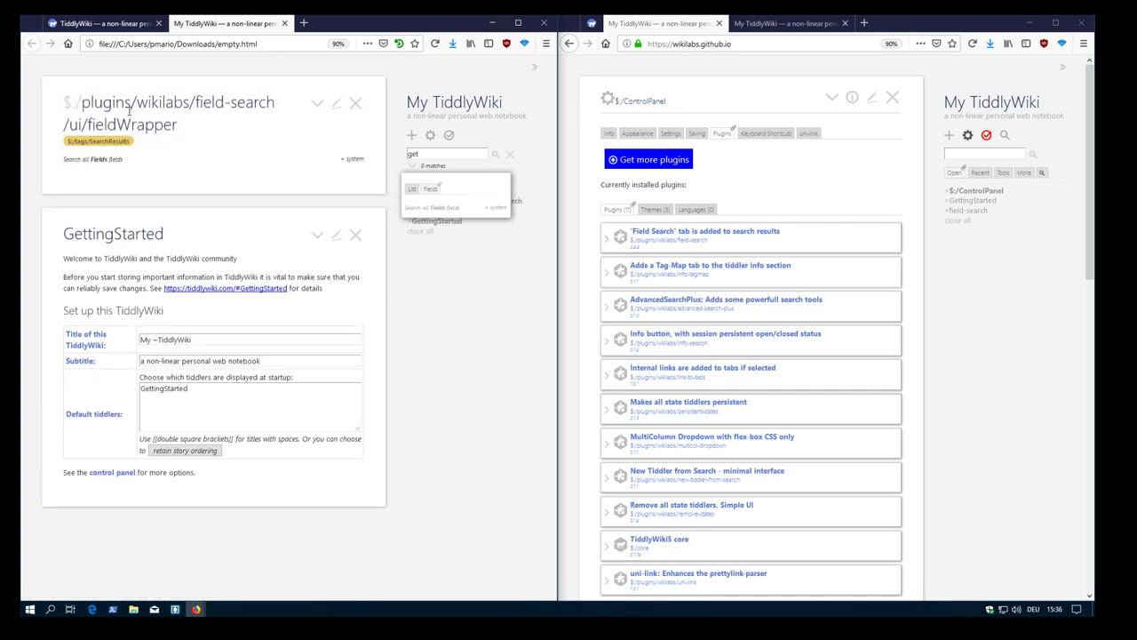
pyautogui.click(430, 135)
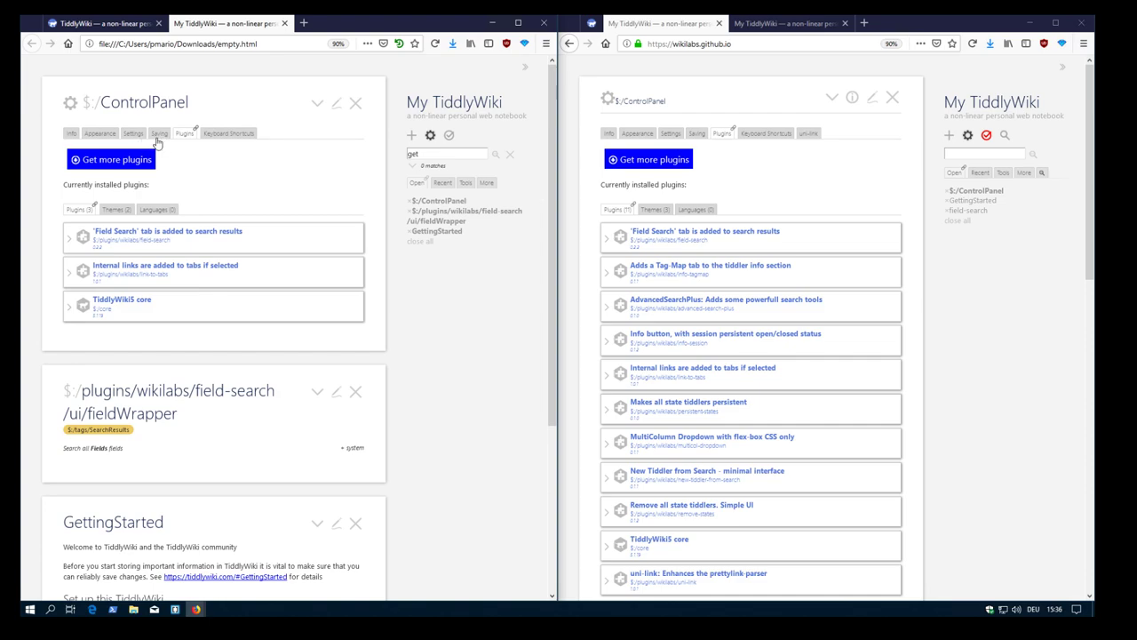
# Enable the Alias, Caption / Subtitle, Text only and Title tabs and check the 'get' search
pyautogui.click(190, 249)
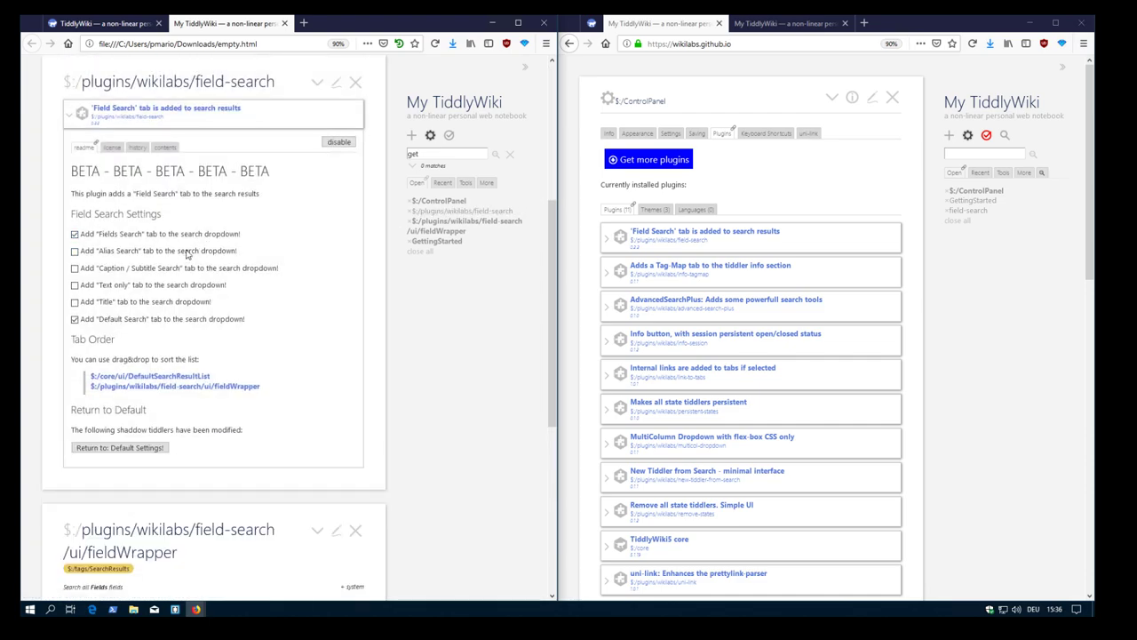
pyautogui.click(74, 251)
pyautogui.click(75, 285)
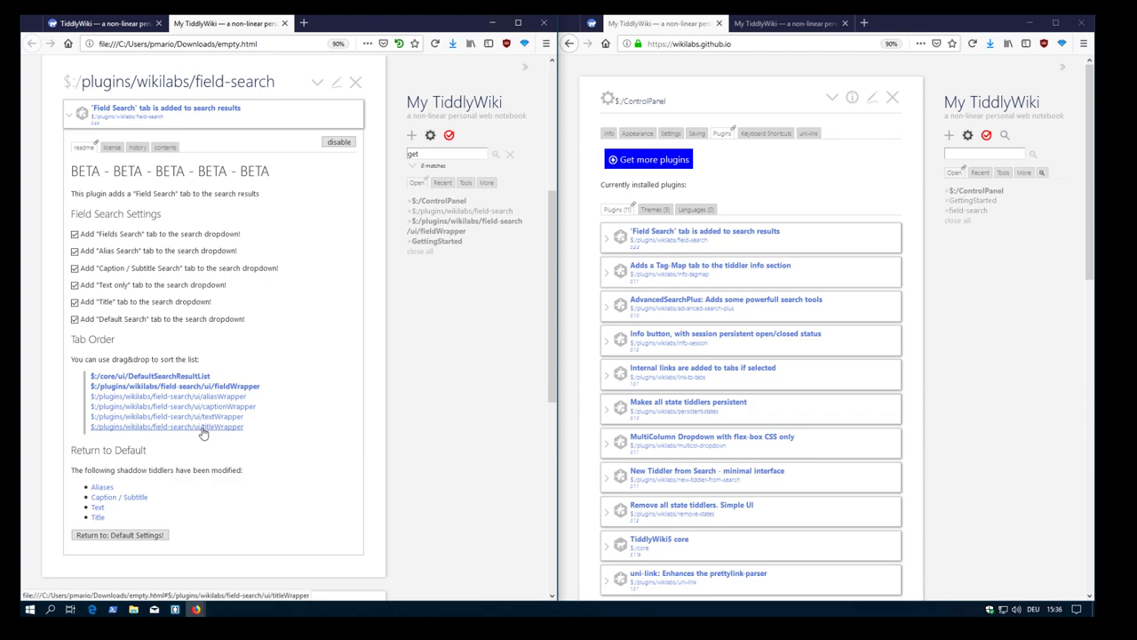
pyautogui.click(433, 152)
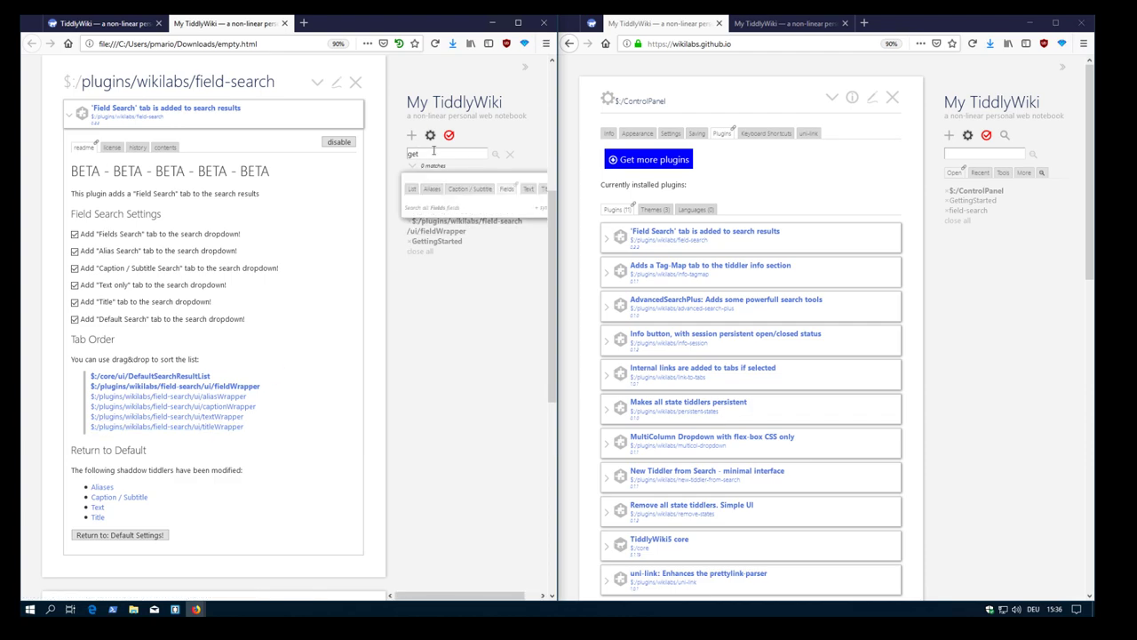
# Reorder the search tabs with titleWrapper first and textWrapper second
pyautogui.click(212, 421)
pyautogui.scroll(3, 204, 350)
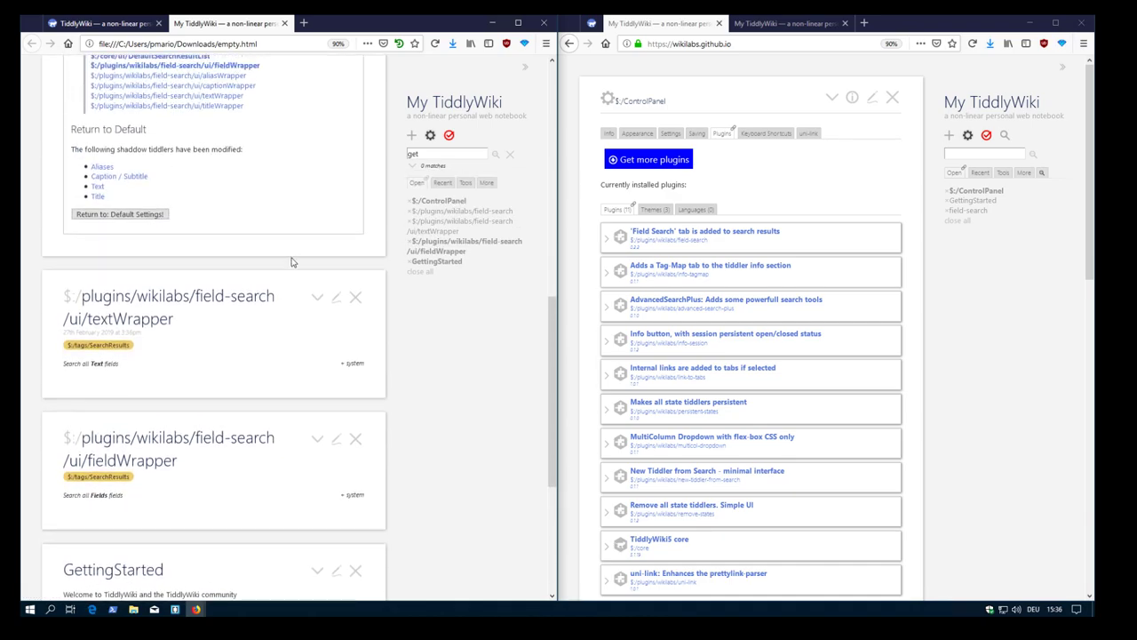
pyautogui.scroll(5, 293, 262)
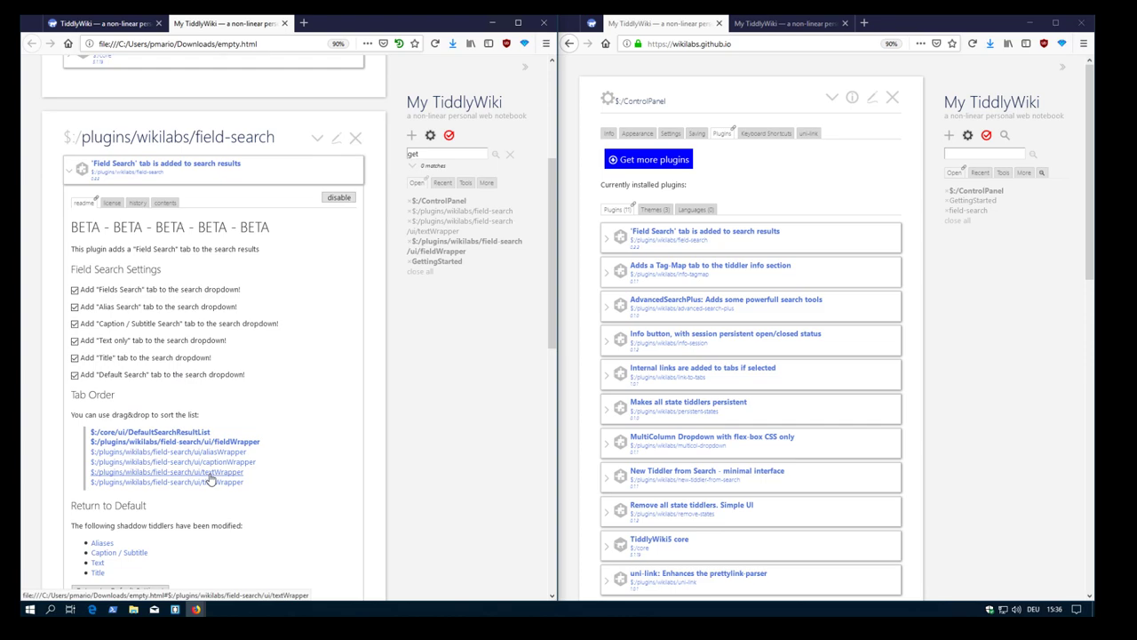
pyautogui.moveTo(210, 481); pyautogui.dragTo(206, 433)
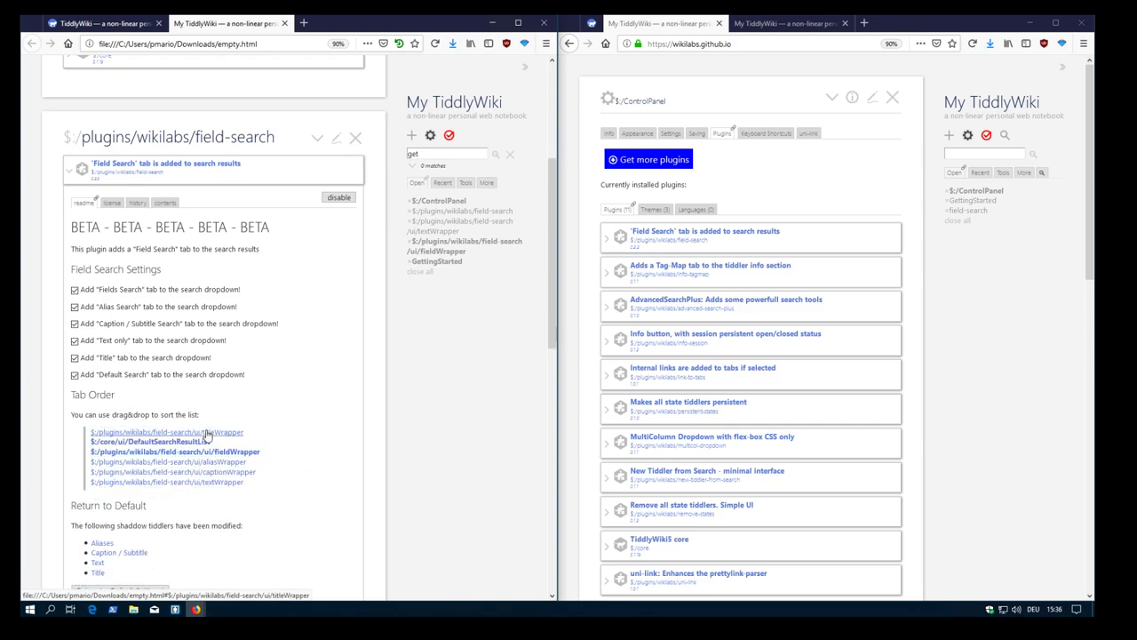
pyautogui.click(443, 153)
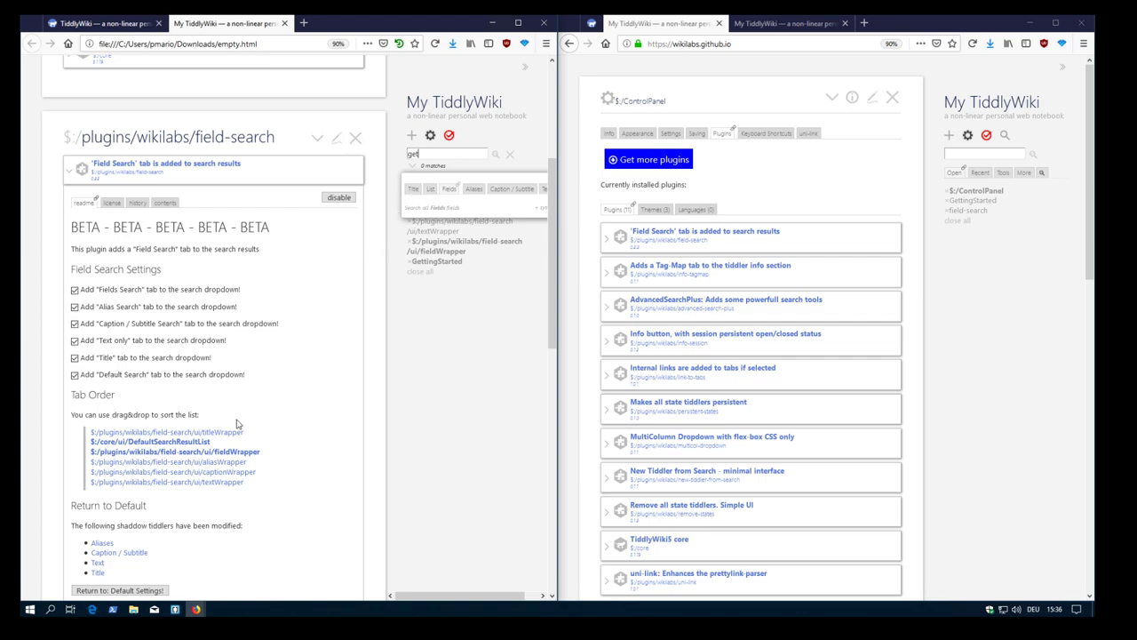
pyautogui.moveTo(218, 481); pyautogui.dragTo(220, 447)
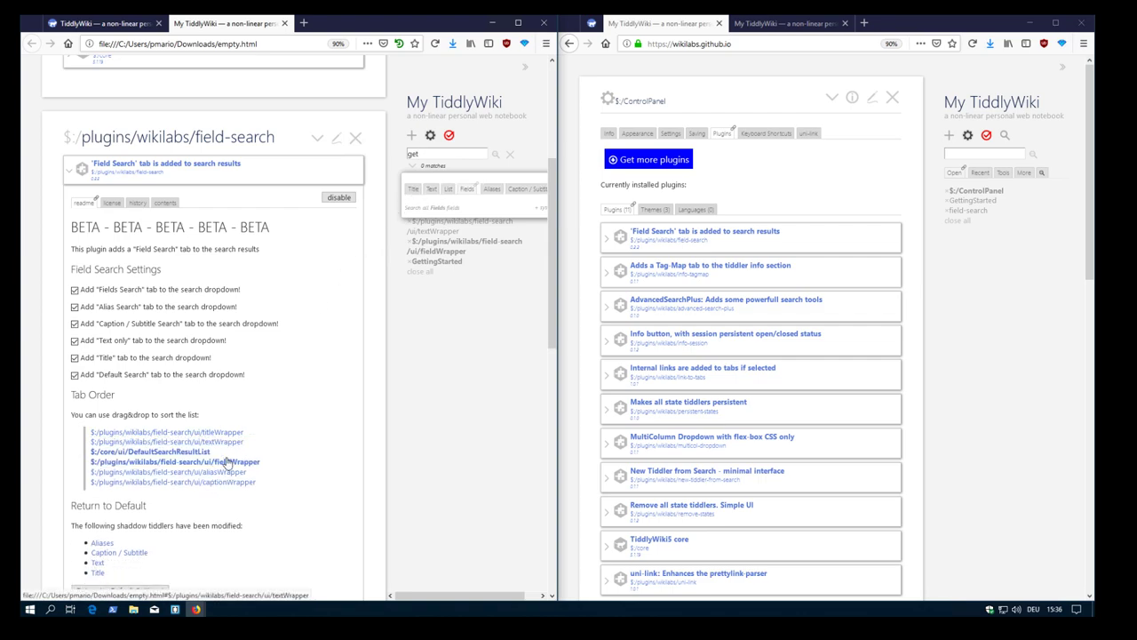
# Remove the Default Search tab and check the resulting search tabs
pyautogui.click(74, 375)
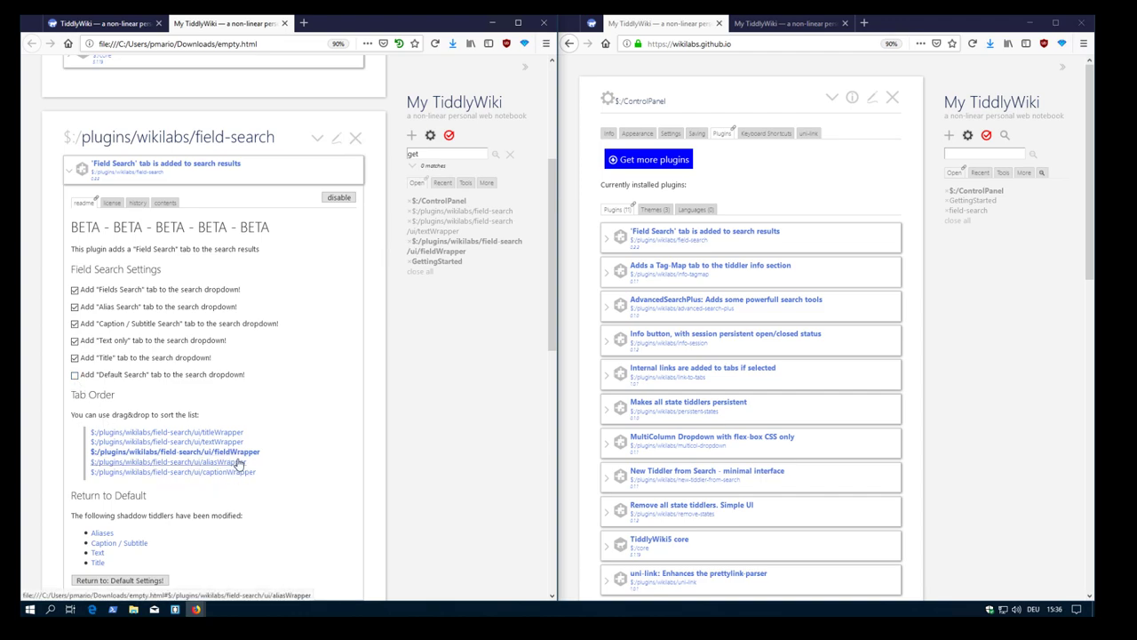
pyautogui.click(444, 153)
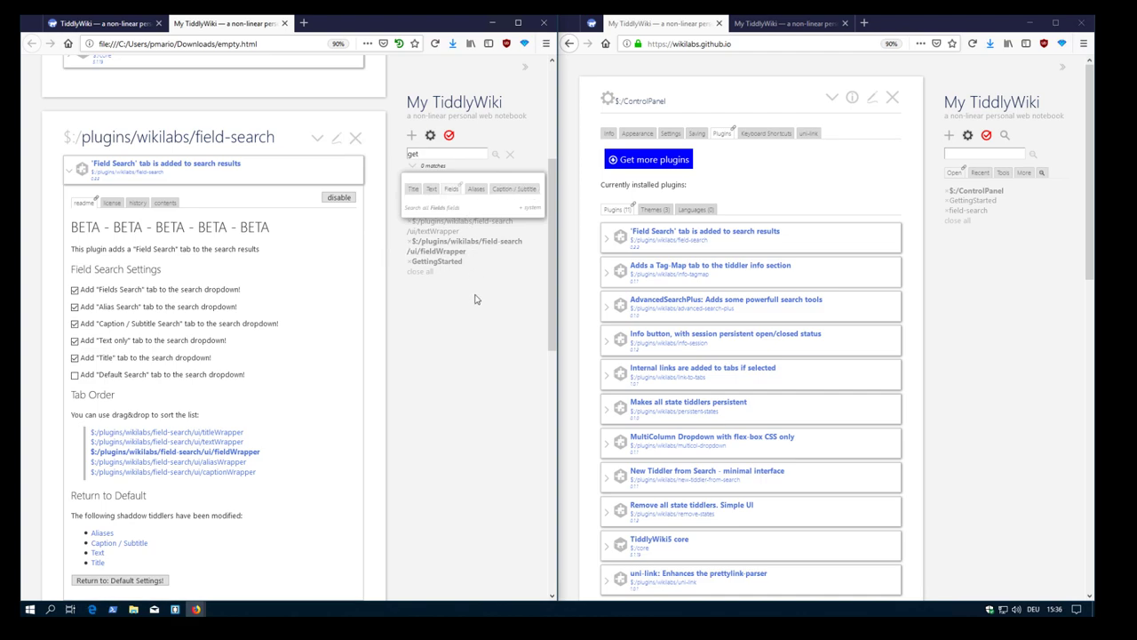
pyautogui.click(349, 413)
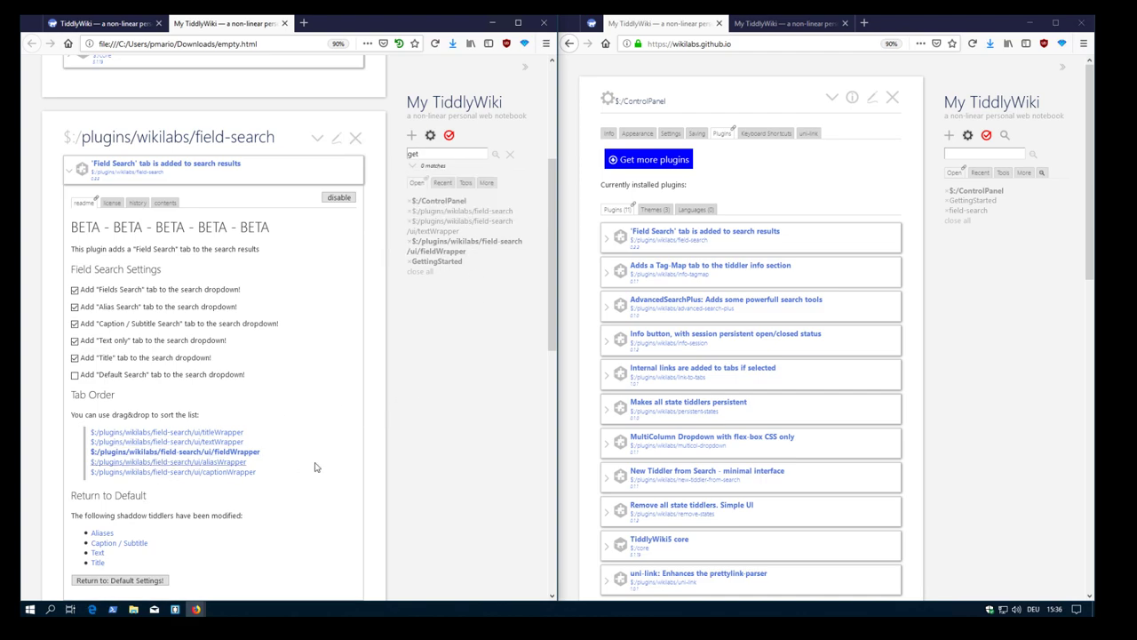
pyautogui.scroll(-2, 311, 470)
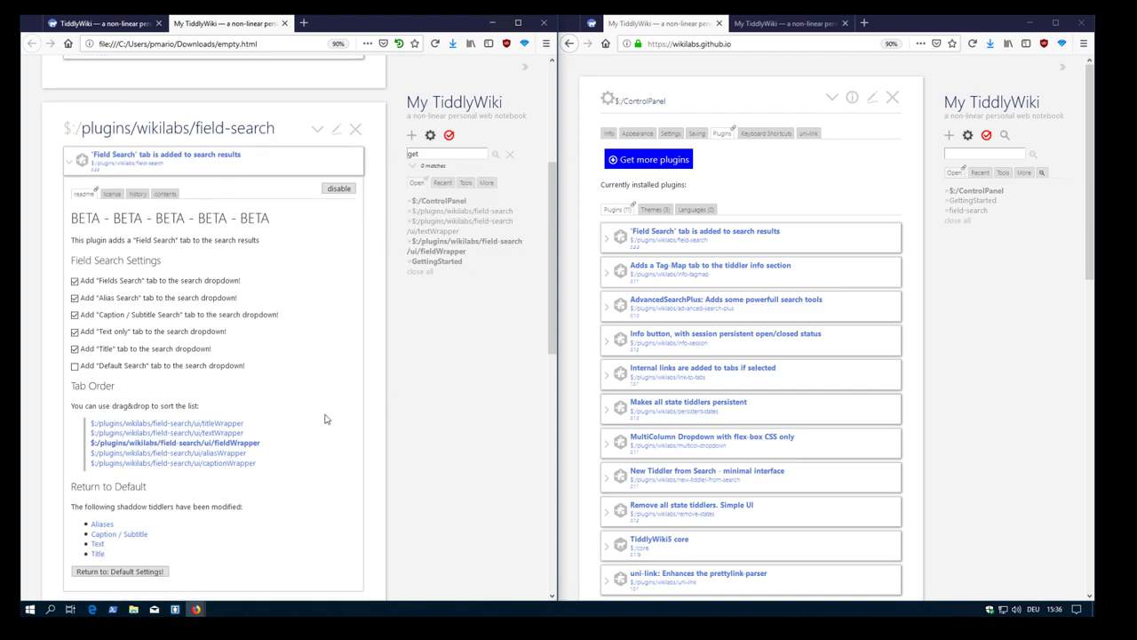
pyautogui.scroll(1, 246, 486)
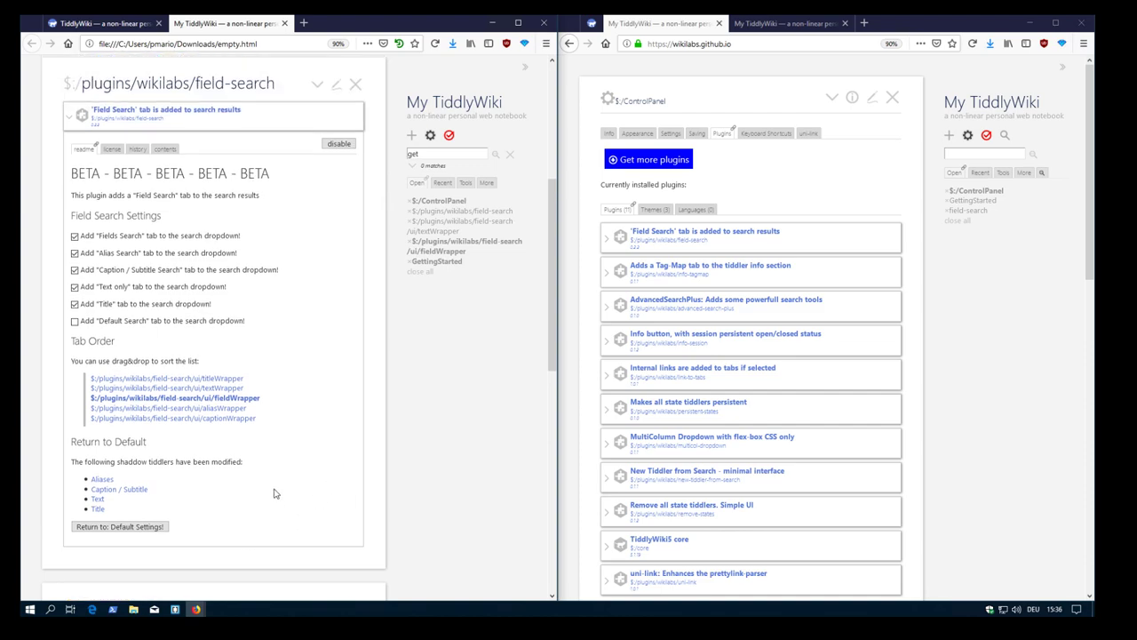
# Restore the Field Search settings to defaults and verify the quick search tabs
pyautogui.click(115, 527)
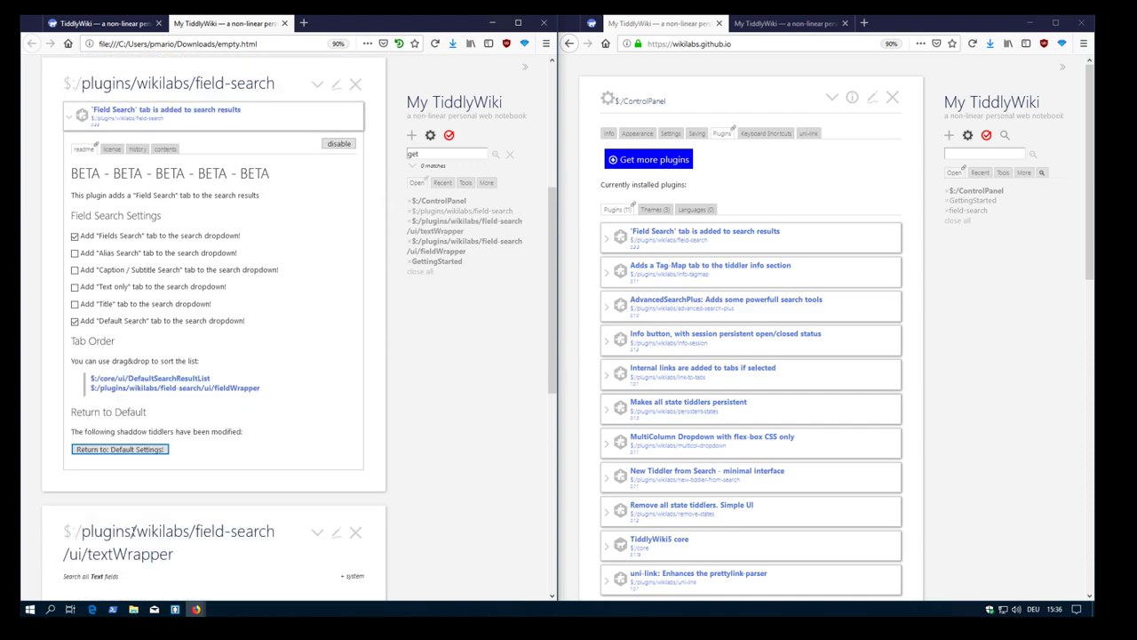
pyautogui.scroll(2, 332, 421)
pyautogui.click(448, 155)
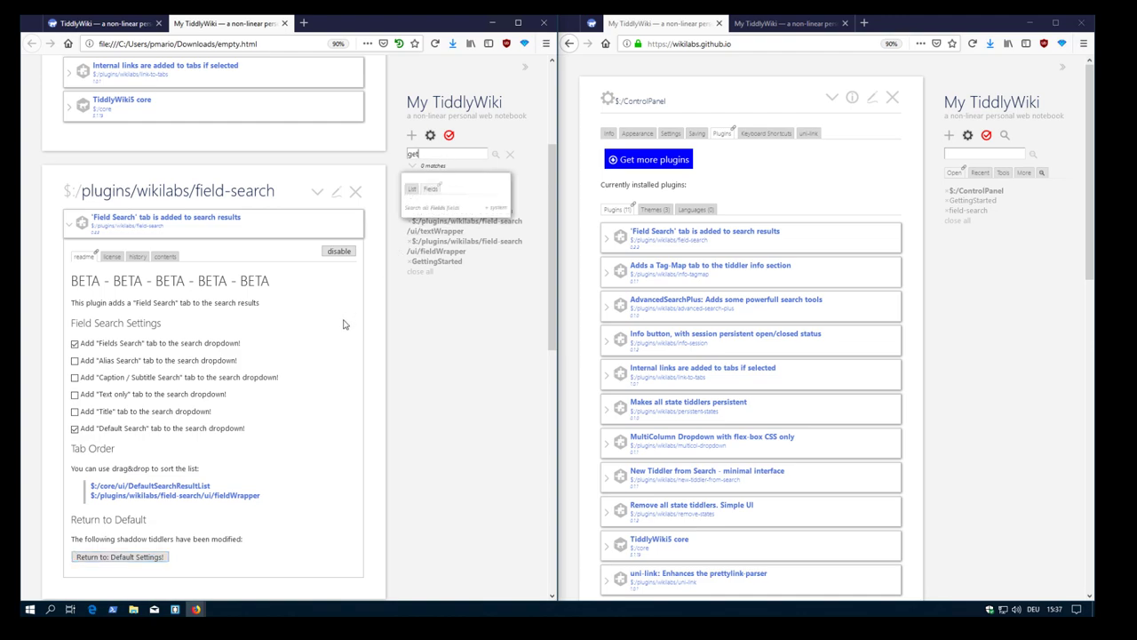
pyautogui.click(325, 366)
pyautogui.scroll(4, 325, 365)
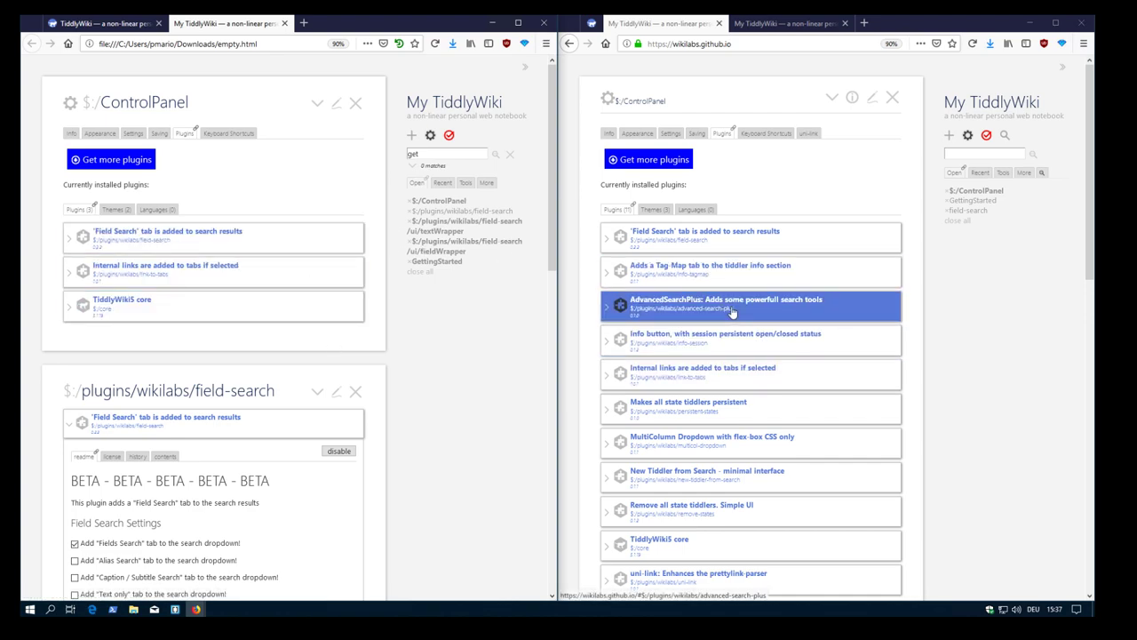
# Import AdvancedSearchPlus and uni-link into the empty wiki, reload, and open advanced search
pyautogui.moveTo(732, 312); pyautogui.dragTo(327, 211)
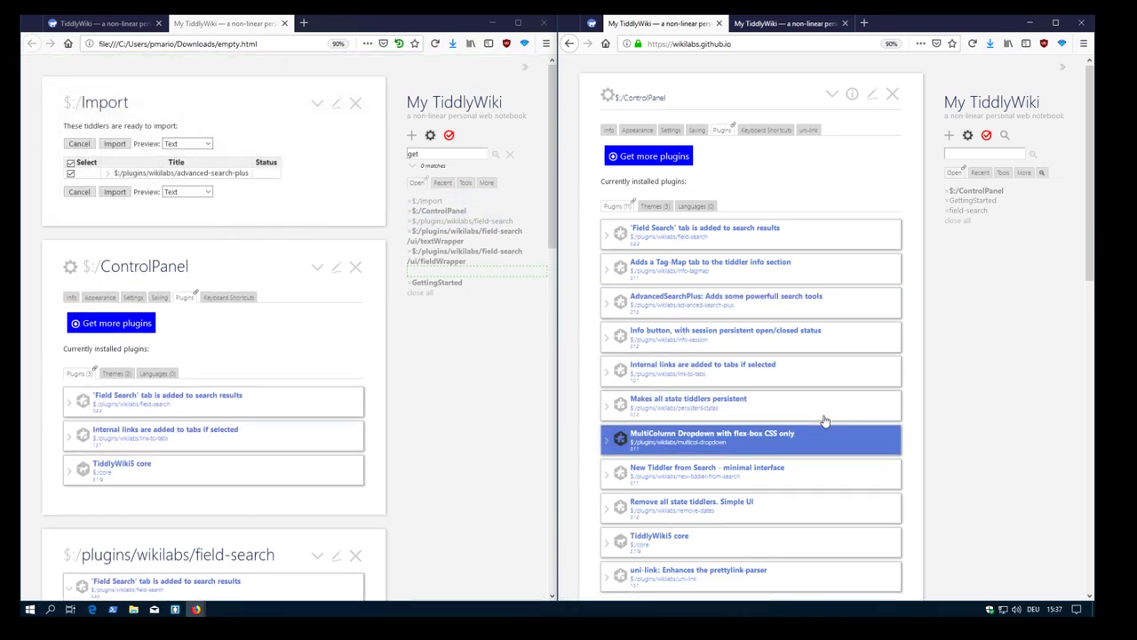
pyautogui.scroll(-3, 800, 436)
pyautogui.moveTo(756, 428); pyautogui.dragTo(227, 271)
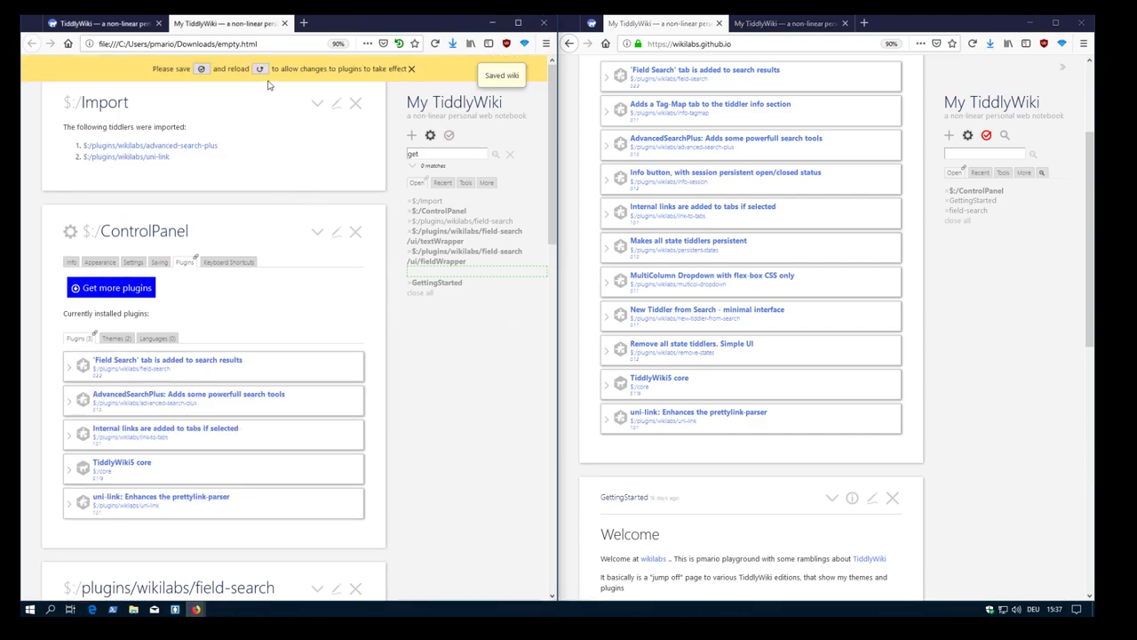
pyautogui.press('F5')
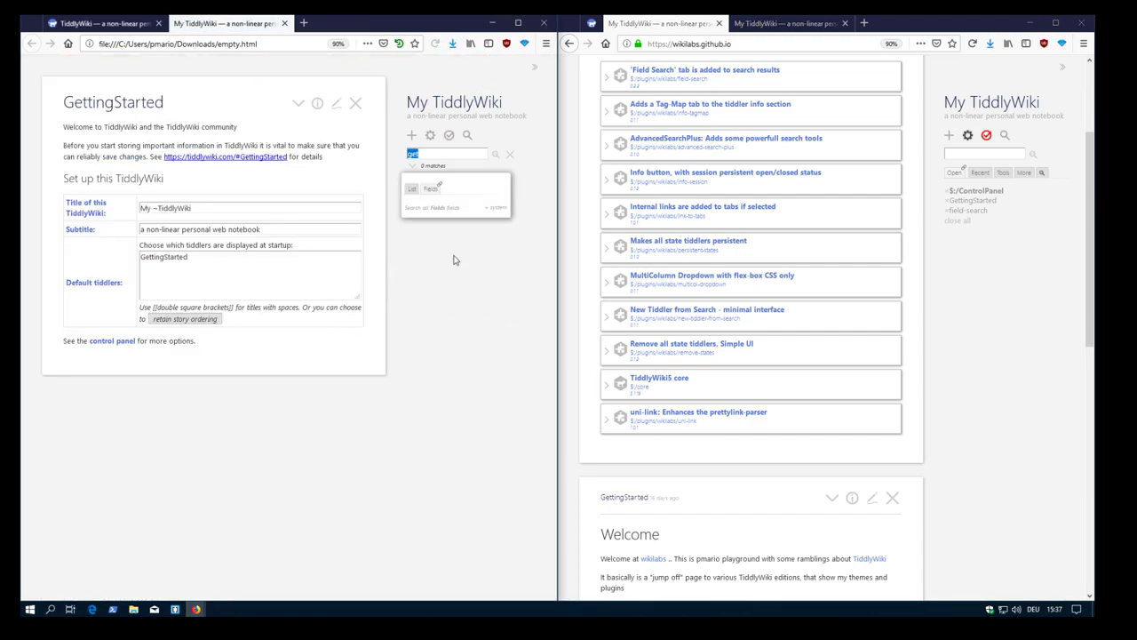
pyautogui.click(500, 273)
pyautogui.click(505, 183)
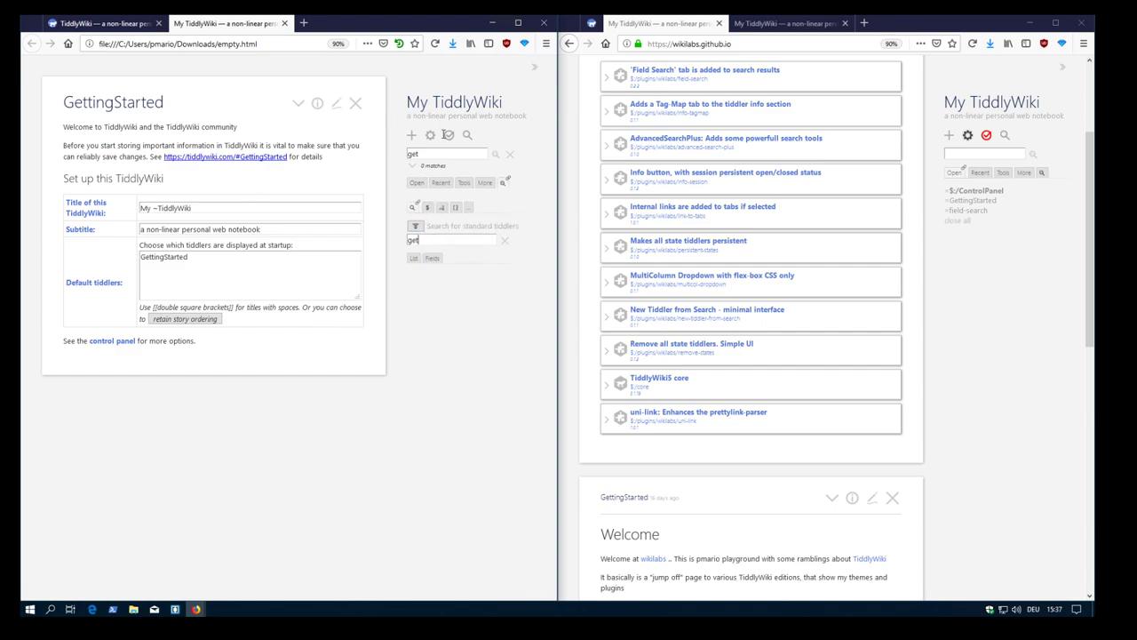
# Tick all Field Search tab checkboxes, then search within Title fields
pyautogui.click(430, 134)
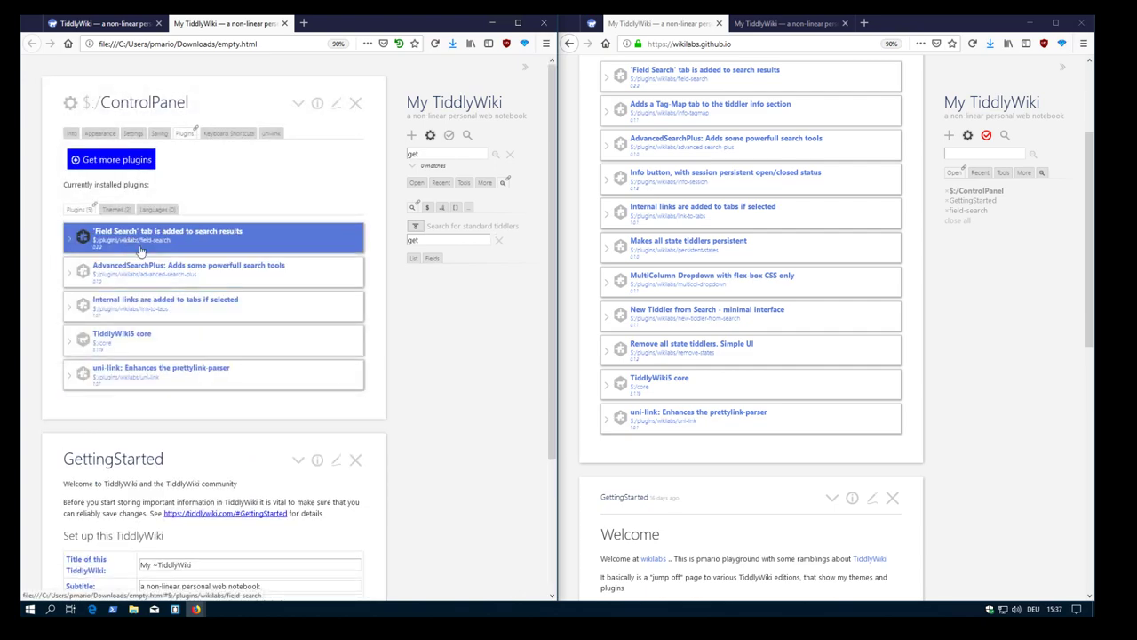
pyautogui.click(140, 251)
pyautogui.click(75, 251)
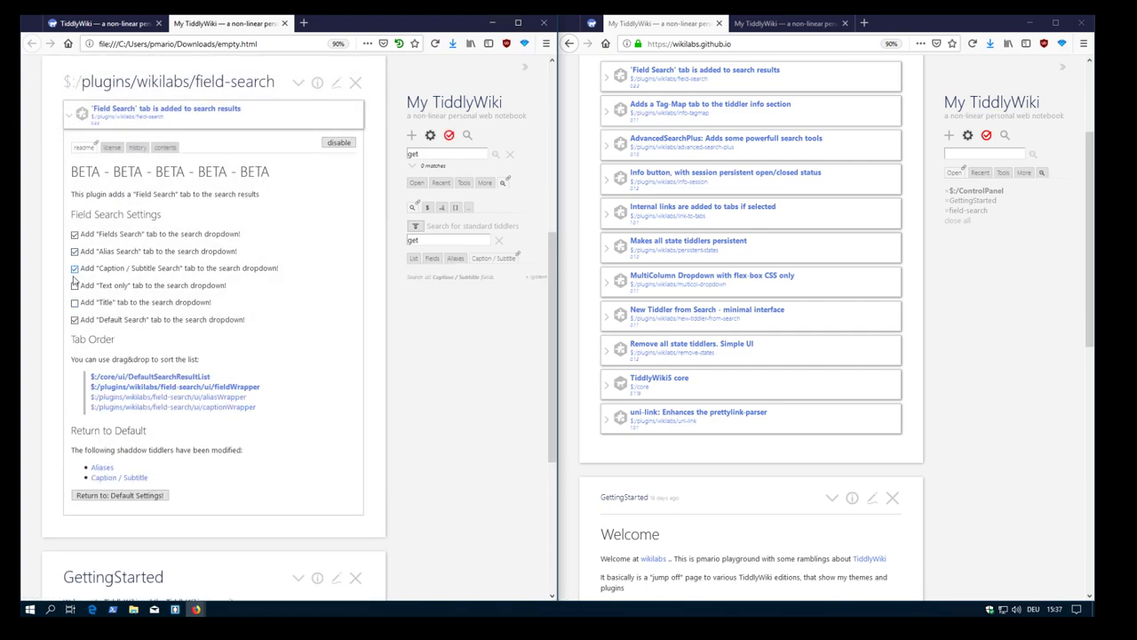
pyautogui.click(74, 286)
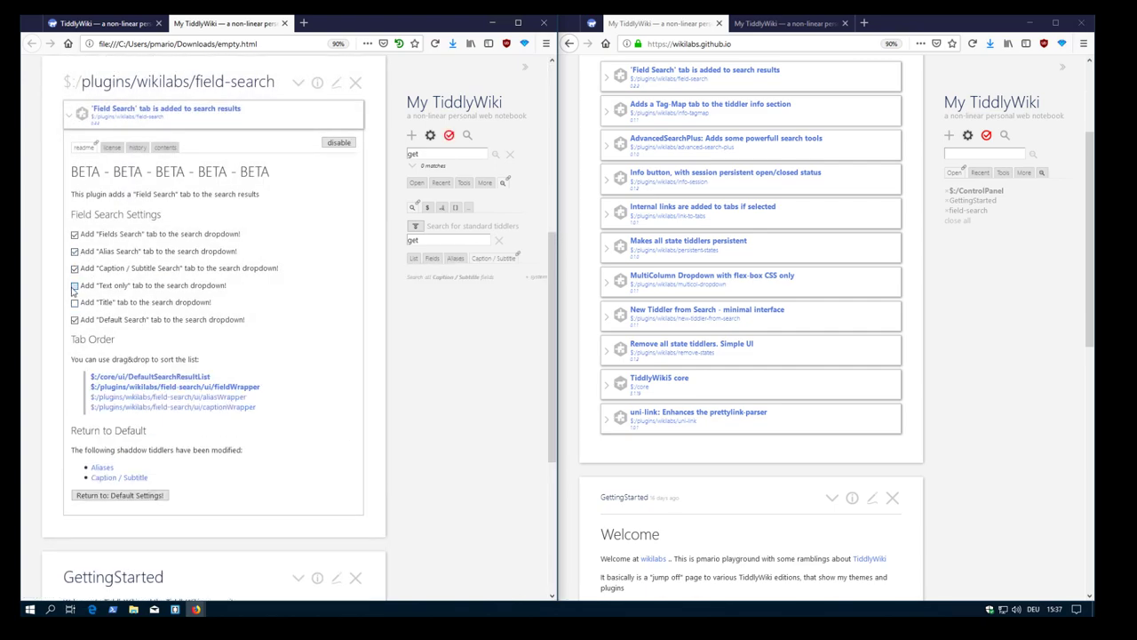
pyautogui.click(351, 84)
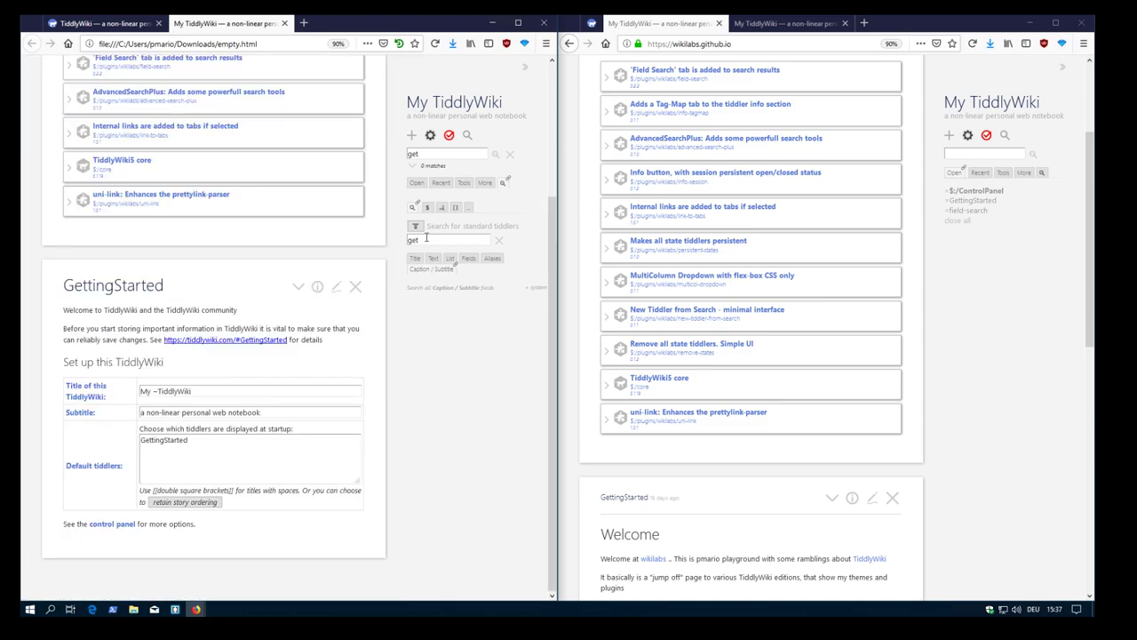
pyautogui.click(415, 258)
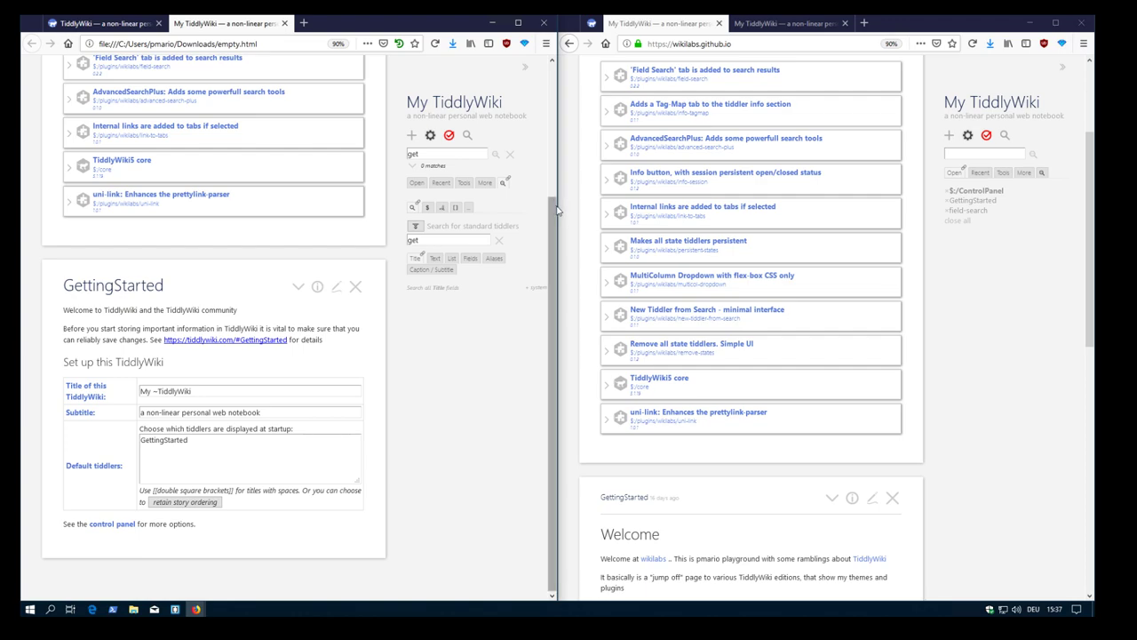
# Resize the empty wiki's window and switch advanced search from List and Fields to Text
pyautogui.moveTo(558, 210); pyautogui.dragTo(696, 213)
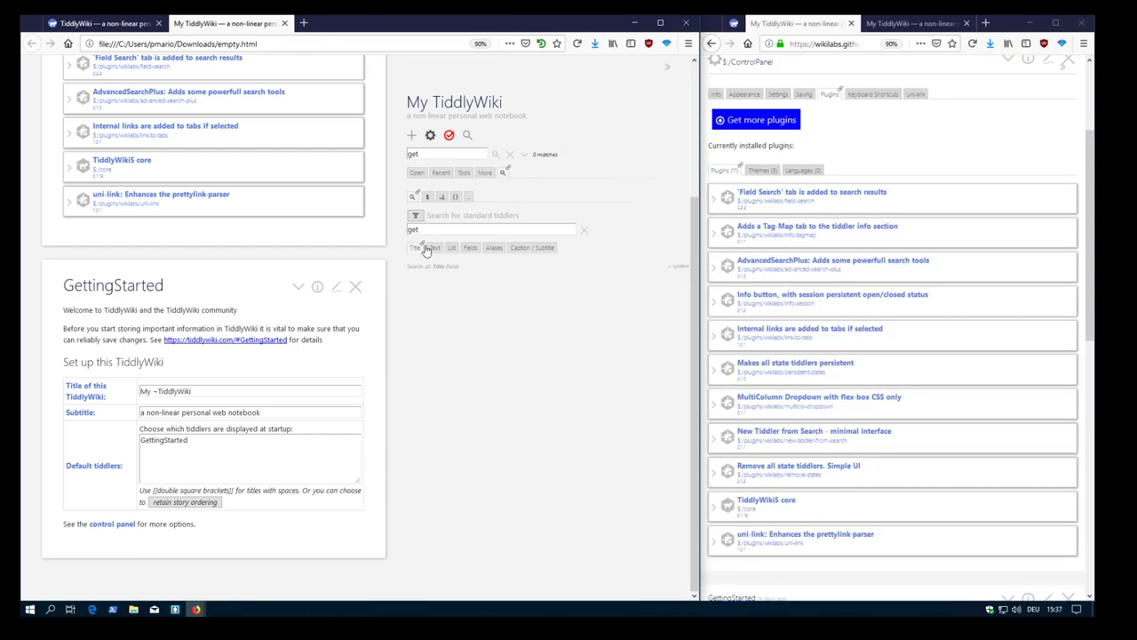
pyautogui.click(450, 248)
pyautogui.click(471, 248)
pyautogui.moveTo(694, 210)
pyautogui.scroll(2, 308, 318)
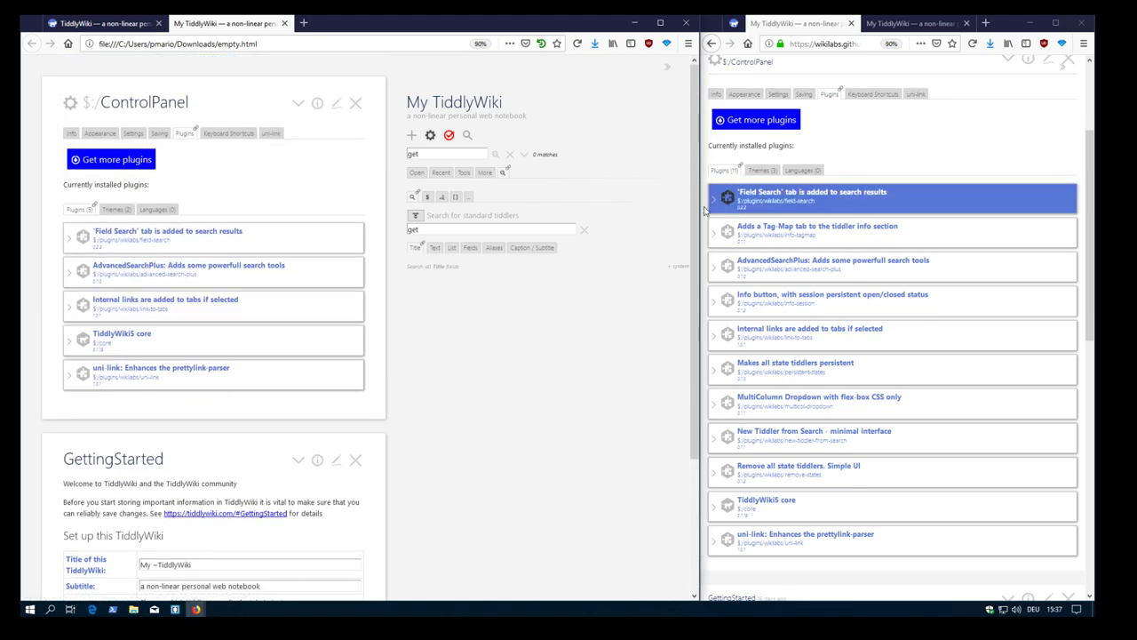
pyautogui.moveTo(702, 210); pyautogui.dragTo(633, 231)
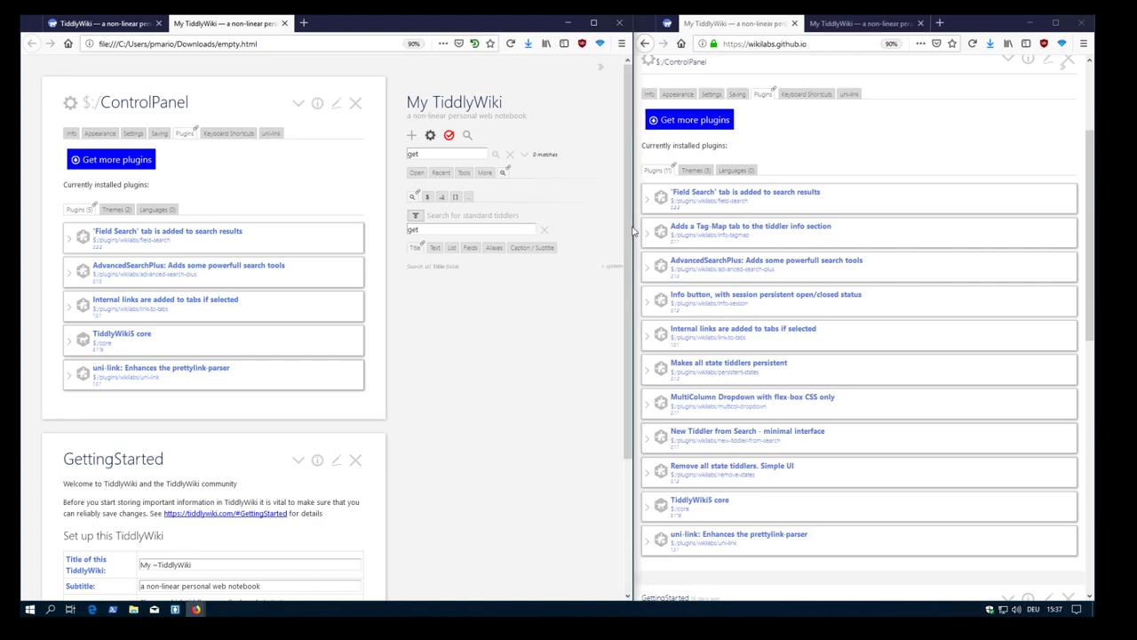
pyautogui.click(436, 249)
# Show the Tiddler Fields table under the control panel's Info > Advanced section
pyautogui.click(71, 133)
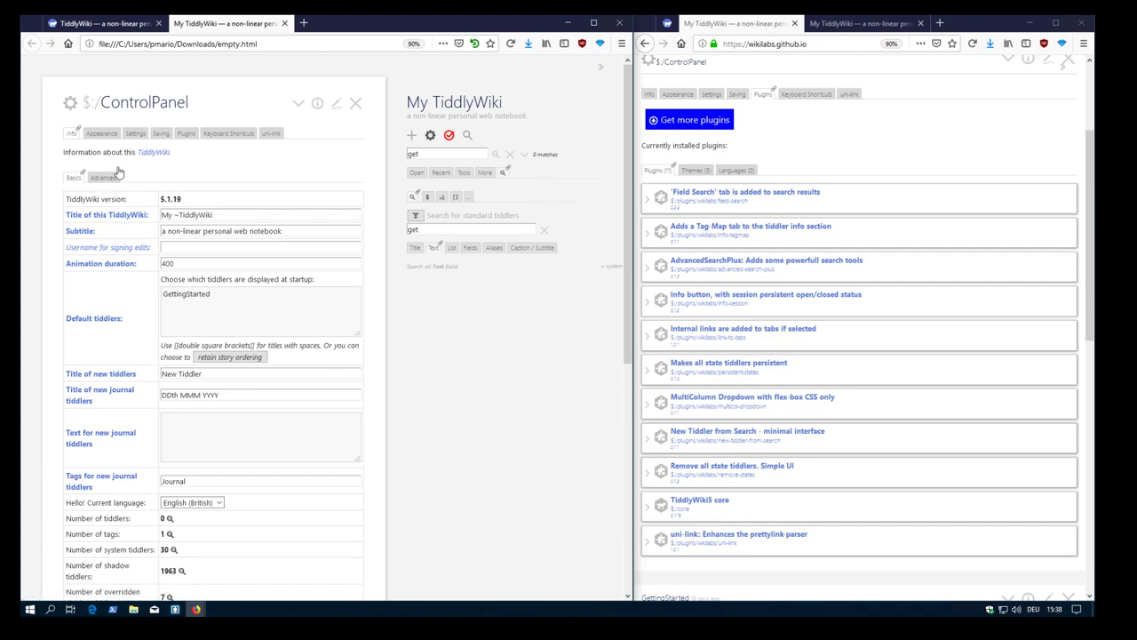
pyautogui.click(104, 178)
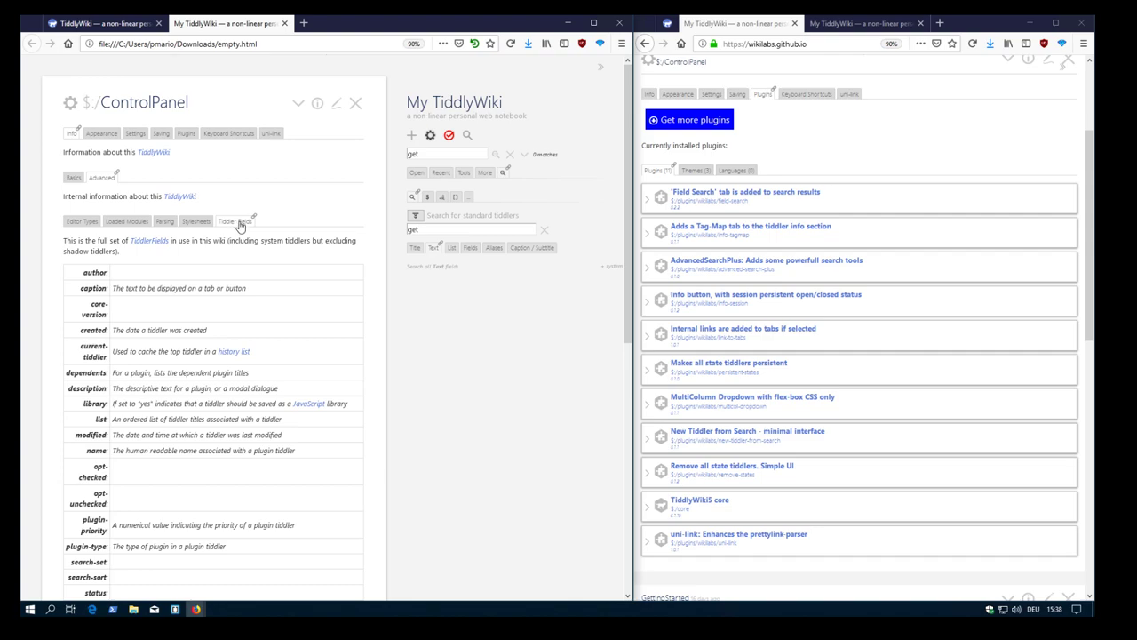
pyautogui.scroll(-1, 107, 307)
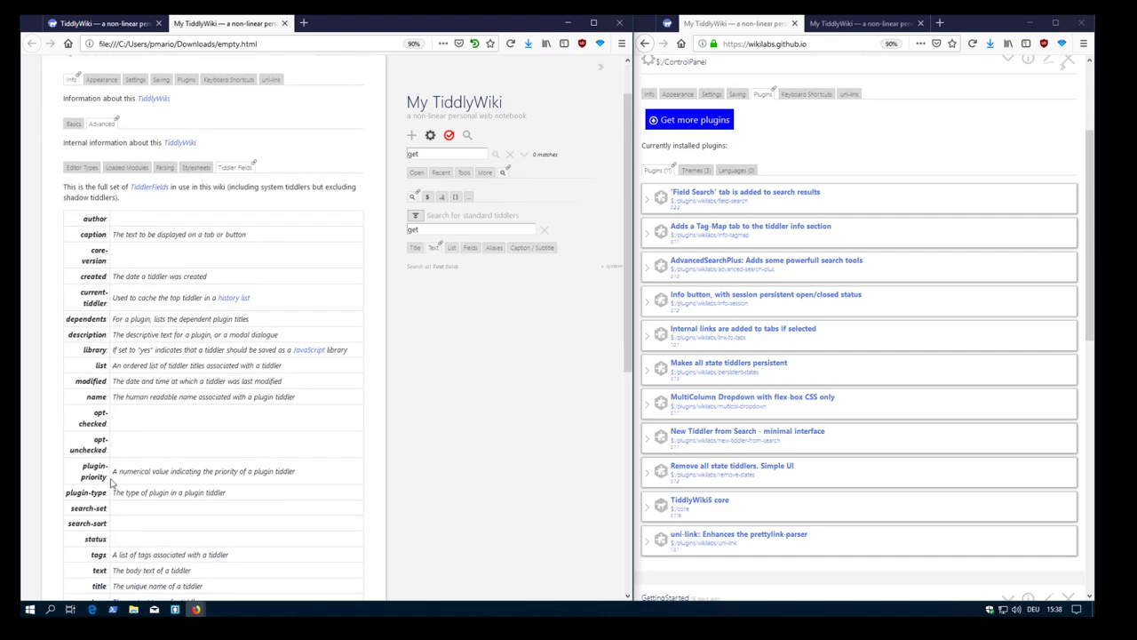
pyautogui.scroll(-1, 113, 504)
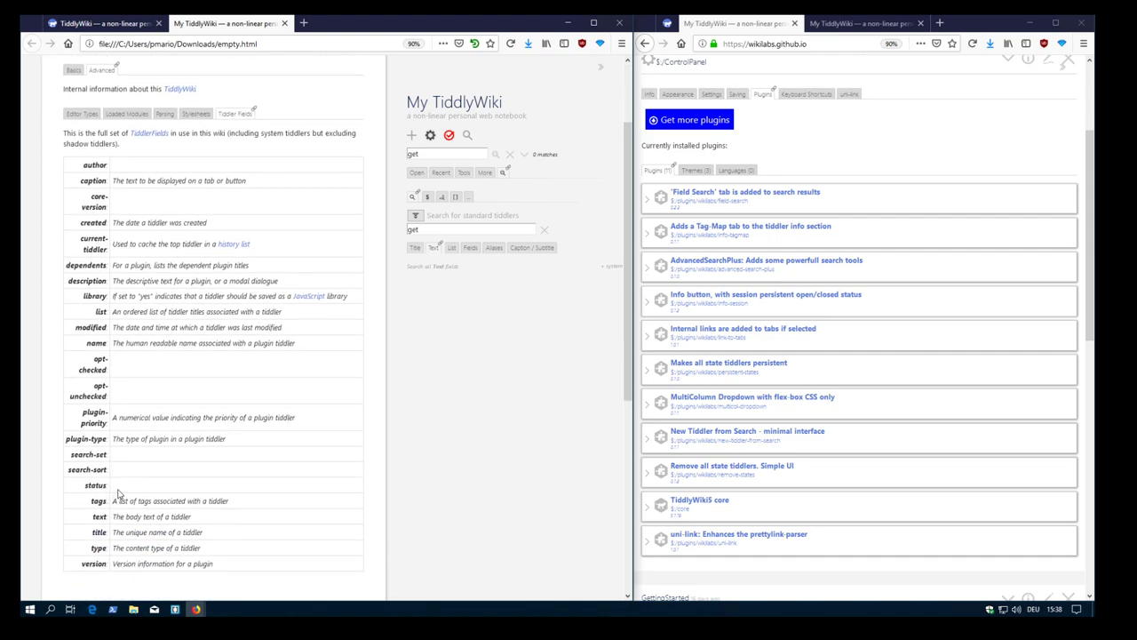
pyautogui.scroll(1, 118, 494)
pyautogui.scroll(1, 148, 332)
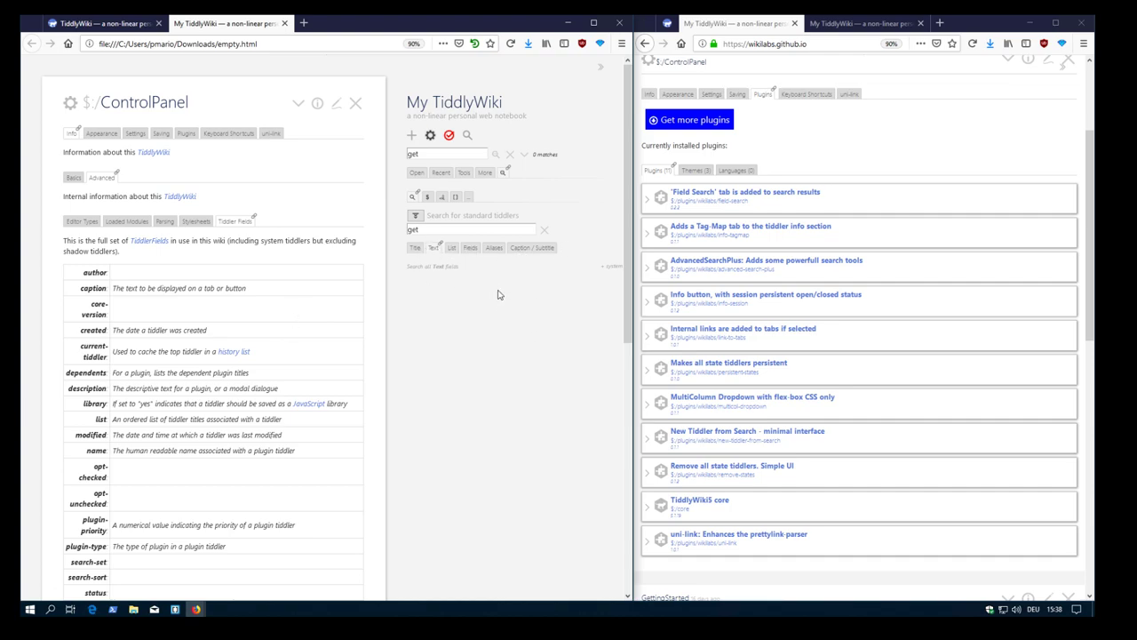
# Switch the advanced search results for 'get' to the Fields tab
pyautogui.click(470, 248)
pyautogui.click(450, 249)
pyautogui.click(468, 247)
pyautogui.scroll(-4, 114, 330)
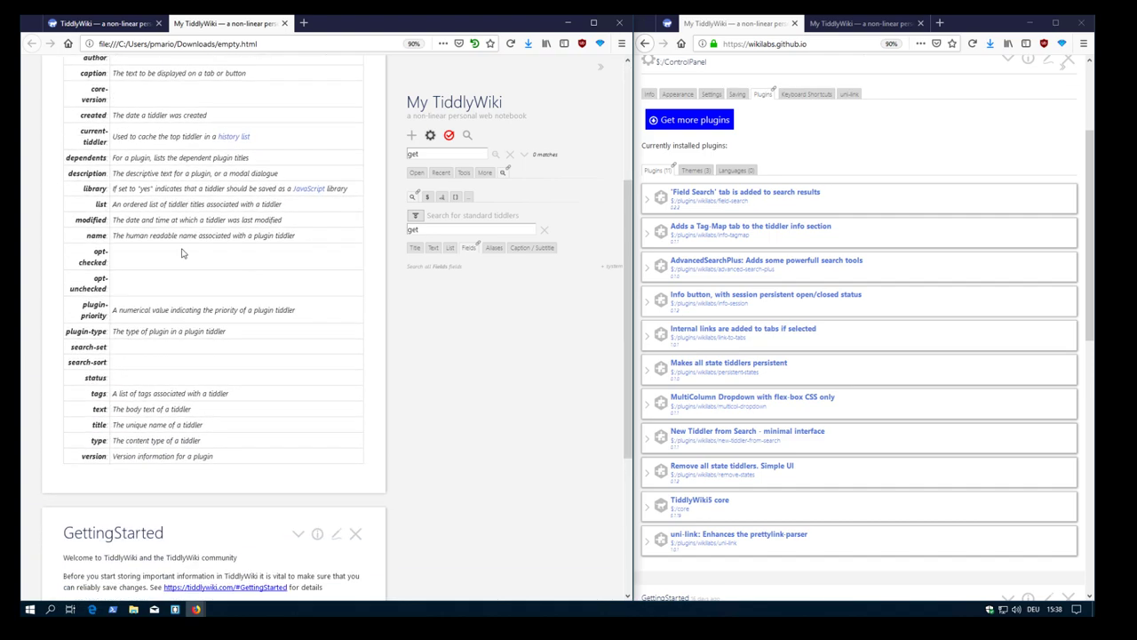
pyautogui.scroll(4, 169, 402)
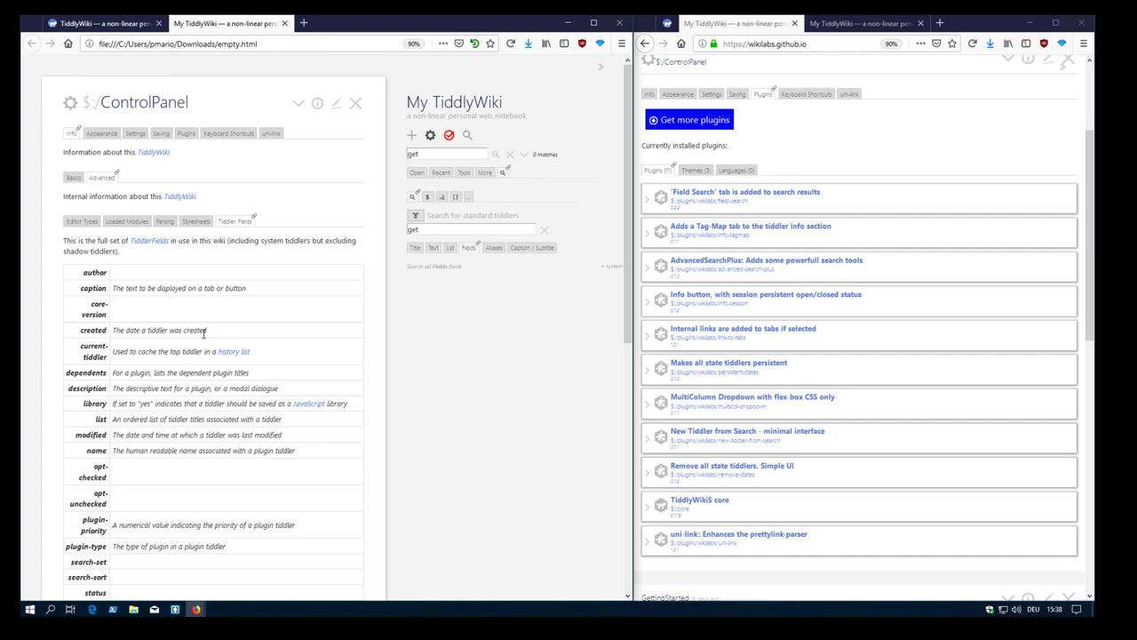
pyautogui.moveTo(636, 322); pyautogui.dragTo(564, 324)
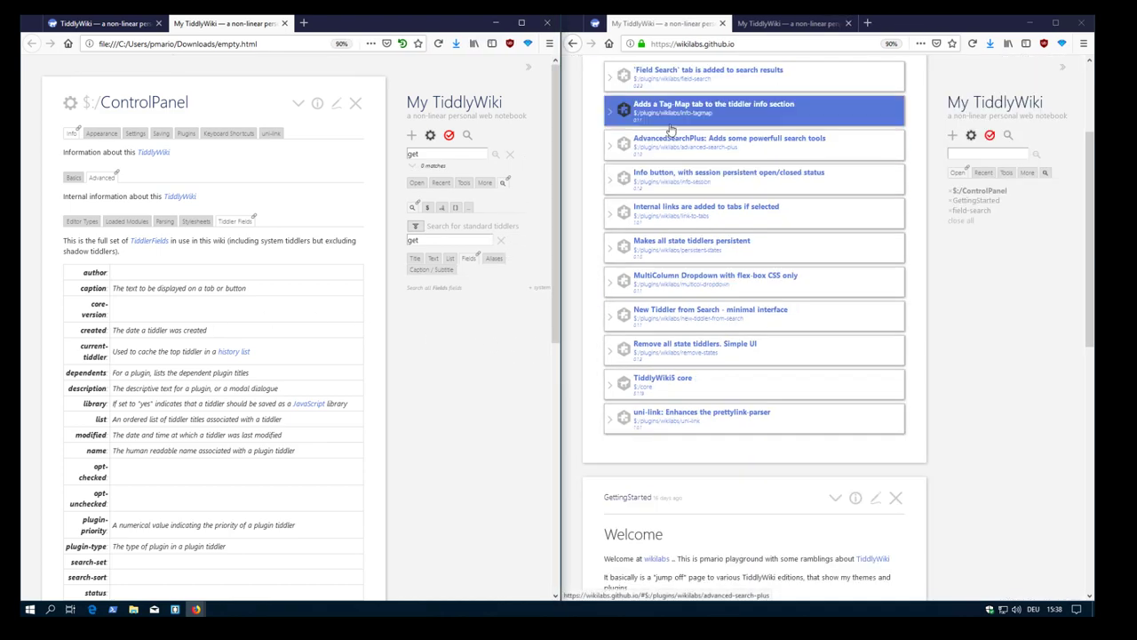
# Reload the wikilabs site, open the Field Search demo edition, and search for 'get'
pyautogui.scroll(3, 711, 184)
pyautogui.click(972, 43)
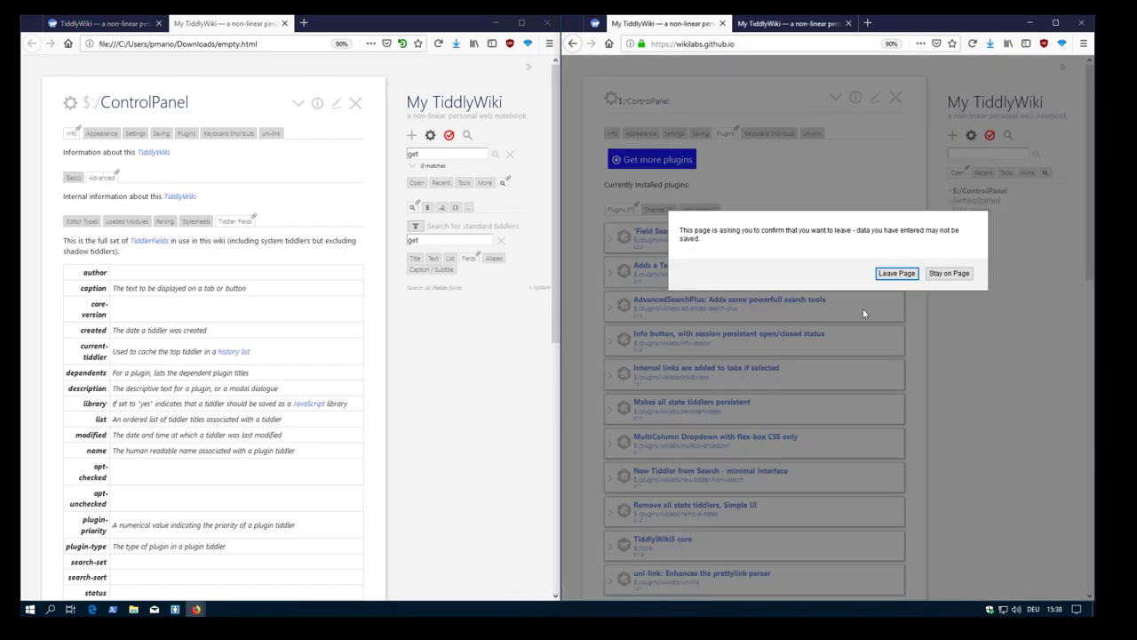
pyautogui.click(897, 273)
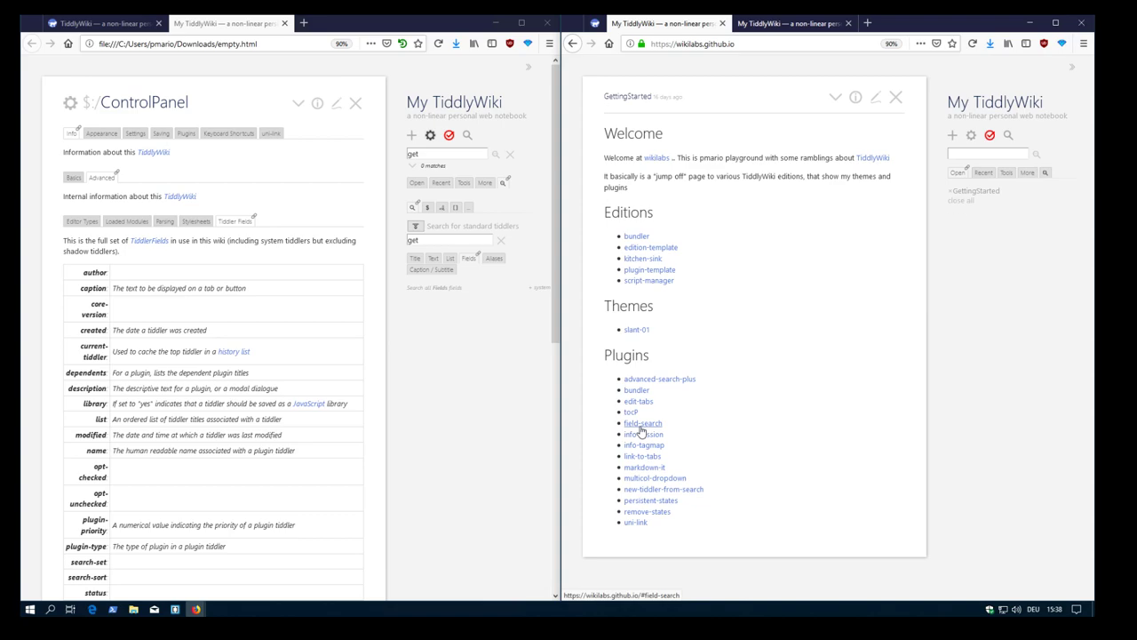
pyautogui.click(642, 425)
pyautogui.click(680, 477)
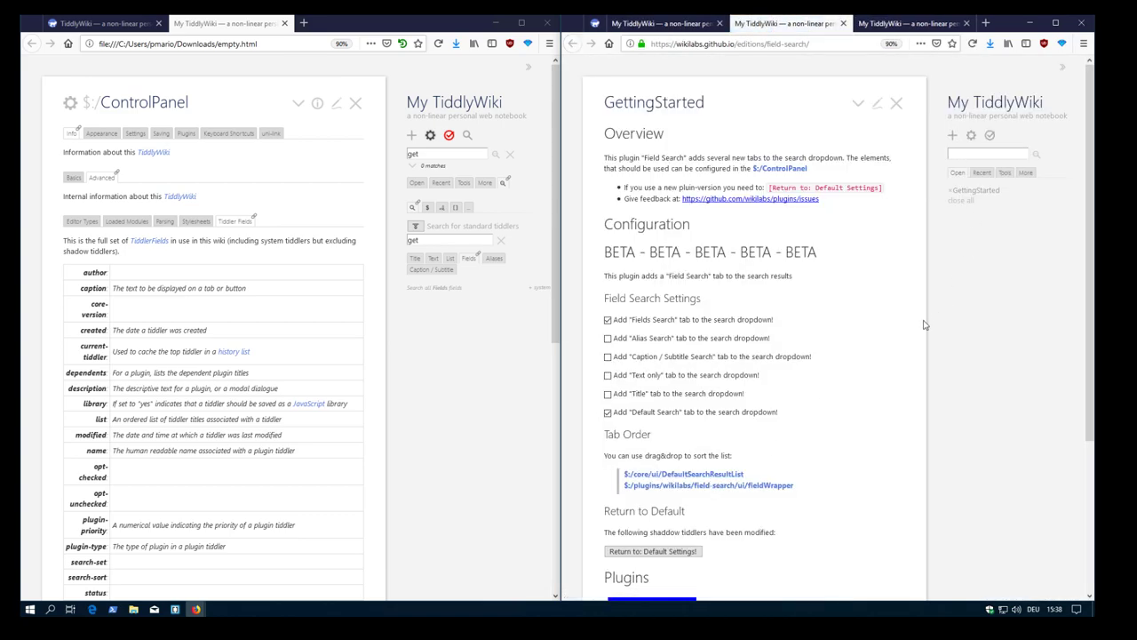
pyautogui.write('get')
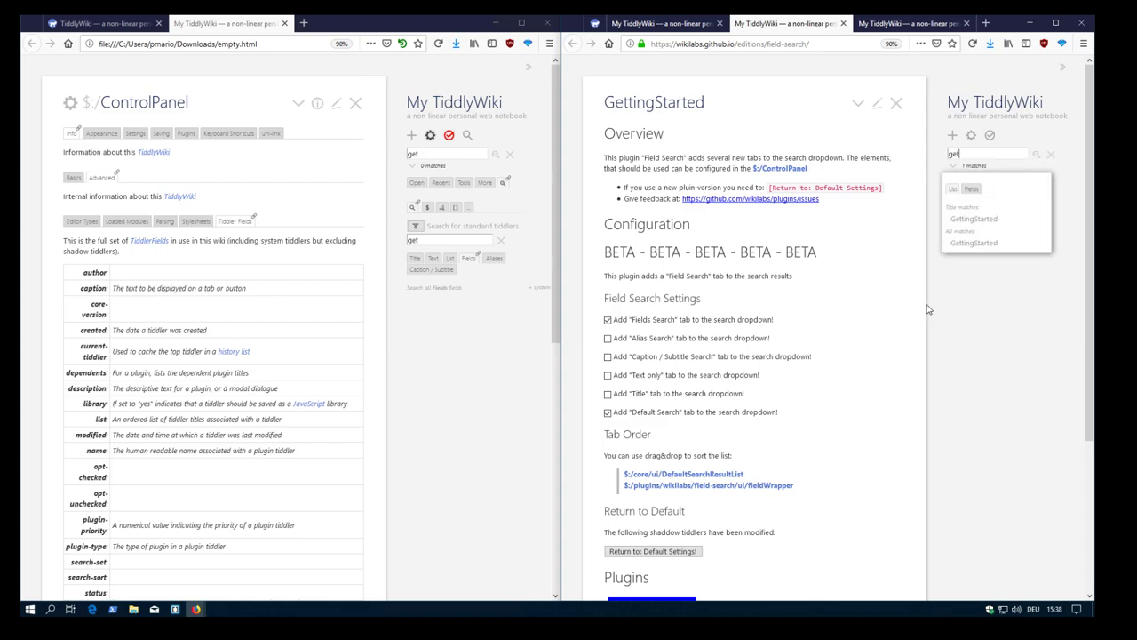